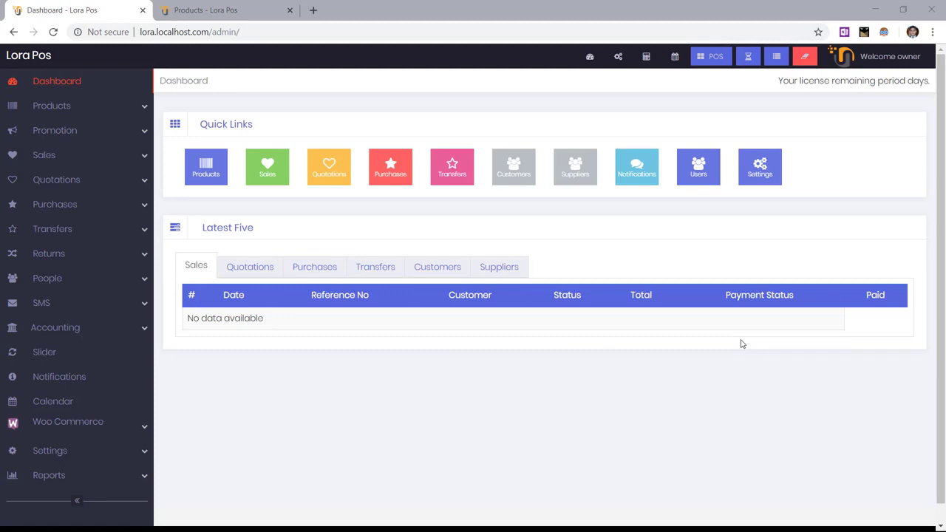
# Open the product list and view the details and variants of the Trendy shirt
pyautogui.click(140, 109)
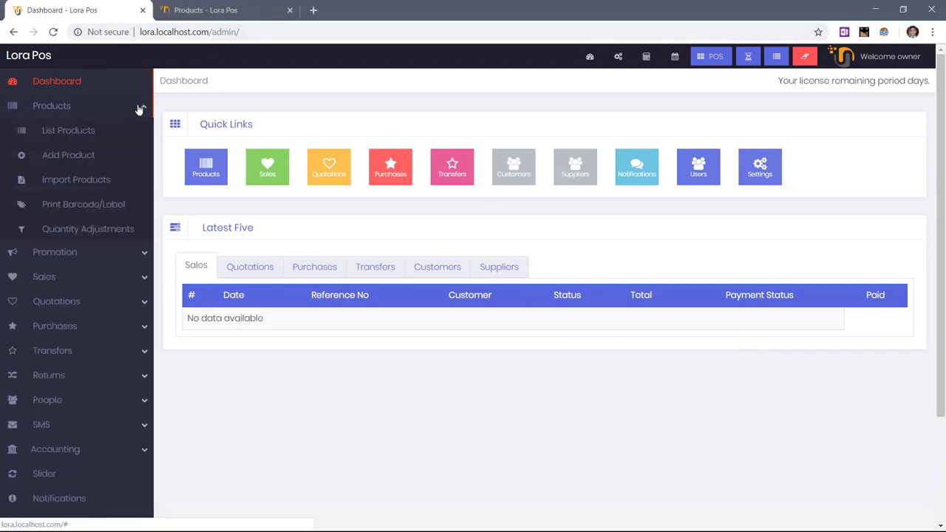
pyautogui.click(89, 132)
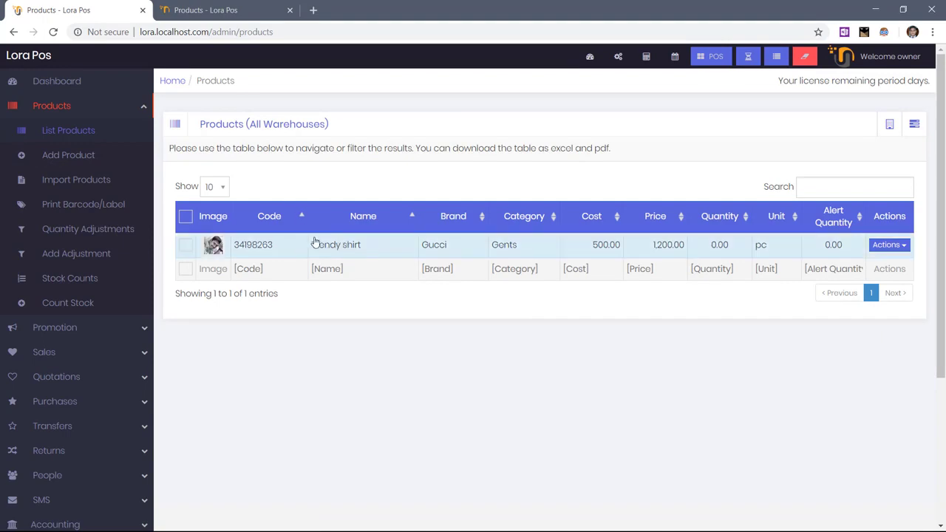
pyautogui.click(372, 248)
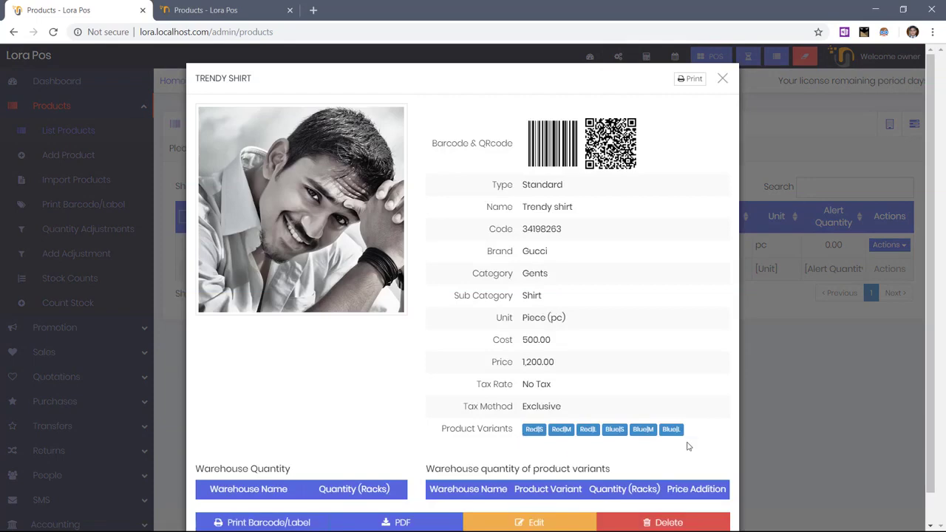
pyautogui.click(723, 83)
# Open the form for adding a new purchase
pyautogui.click(127, 110)
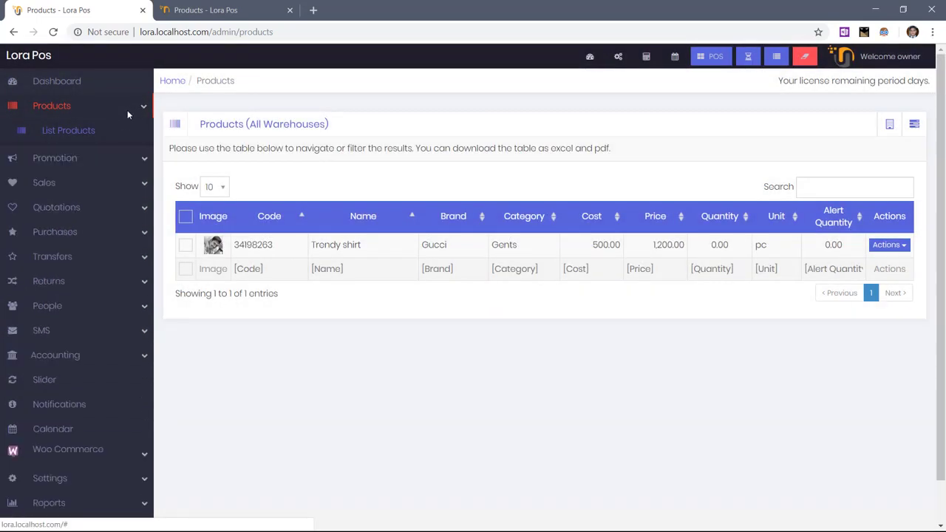
pyautogui.click(131, 205)
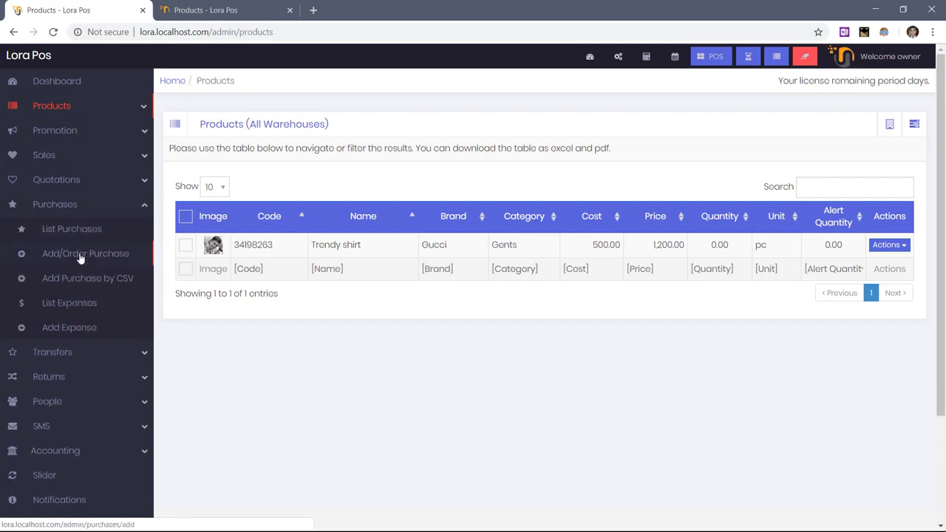
pyautogui.click(82, 255)
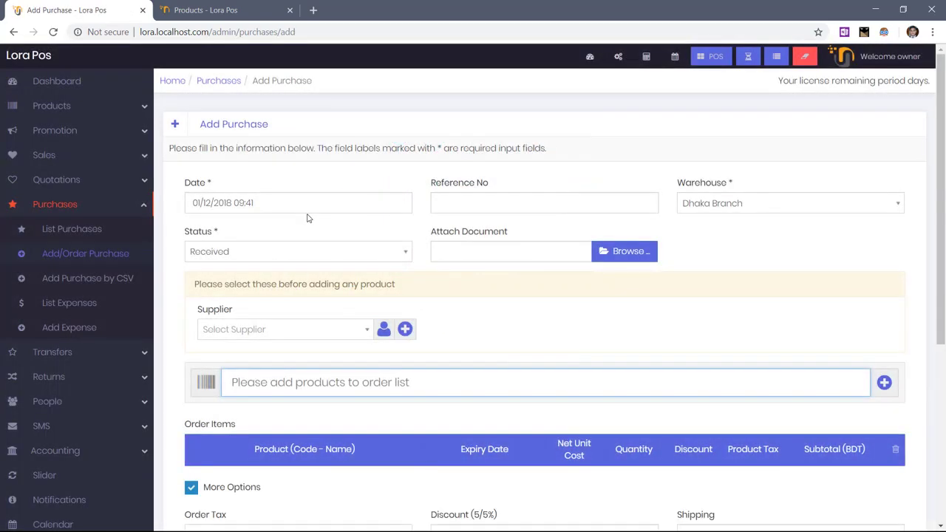
# Inspect the date picker and the available warehouse choices on the purchase form, keeping Dhaka Branch
pyautogui.click(279, 201)
pyautogui.click(295, 179)
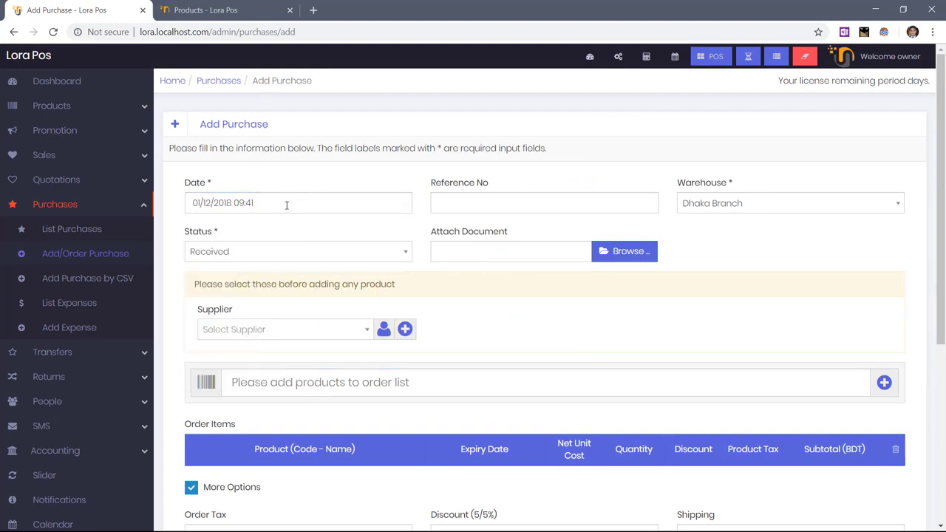
pyautogui.click(287, 205)
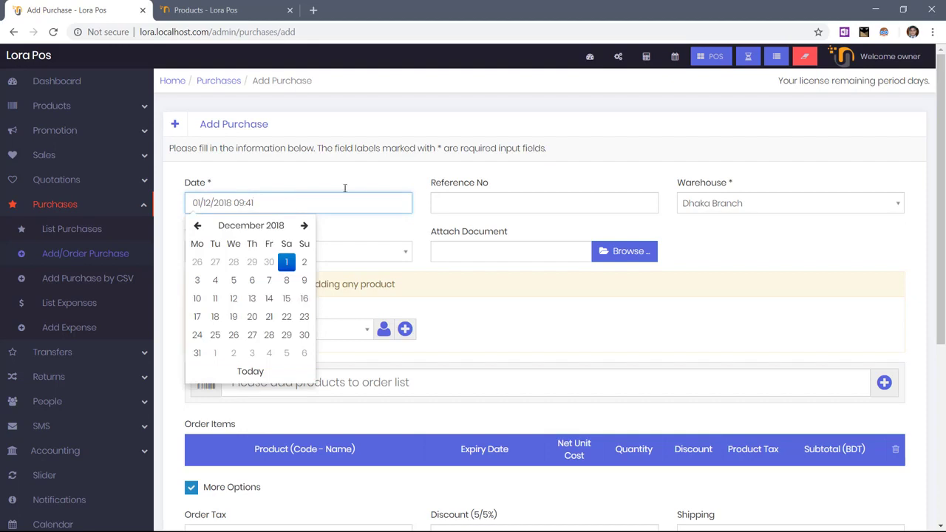
pyautogui.click(380, 184)
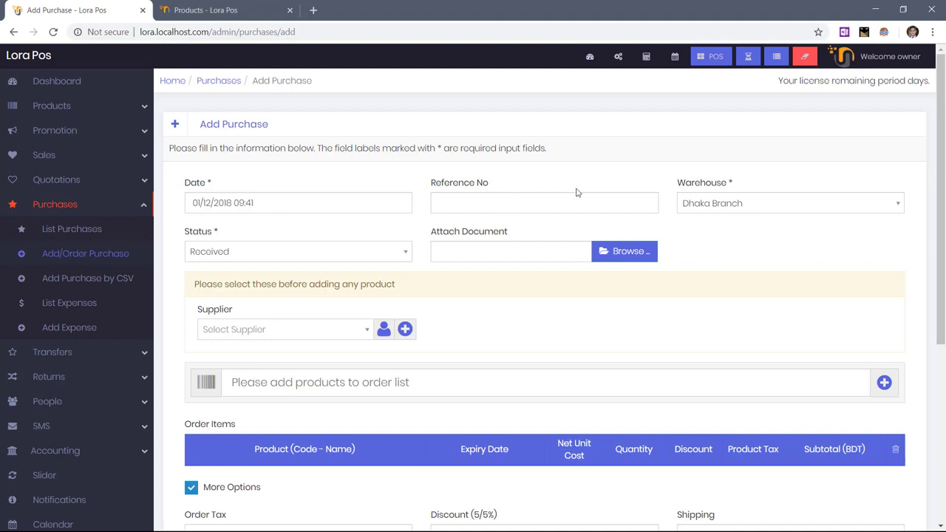
pyautogui.click(714, 206)
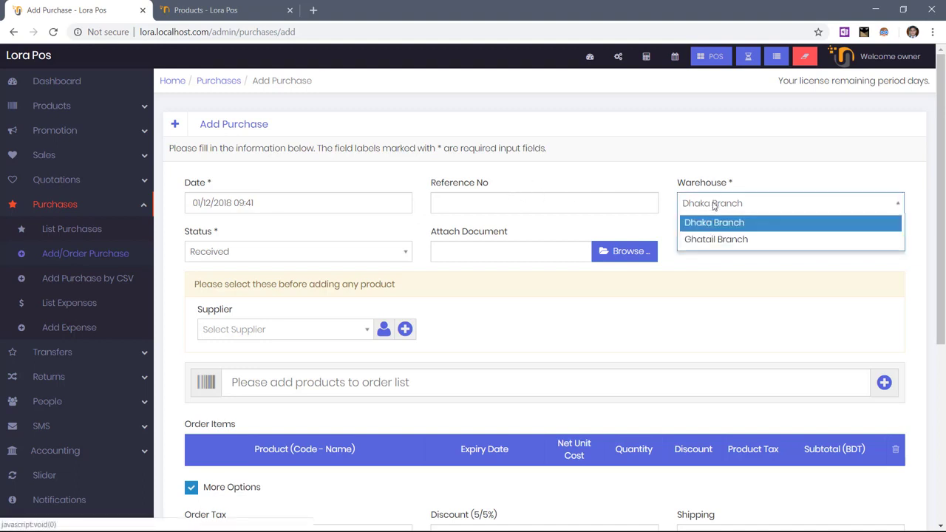
pyautogui.click(695, 262)
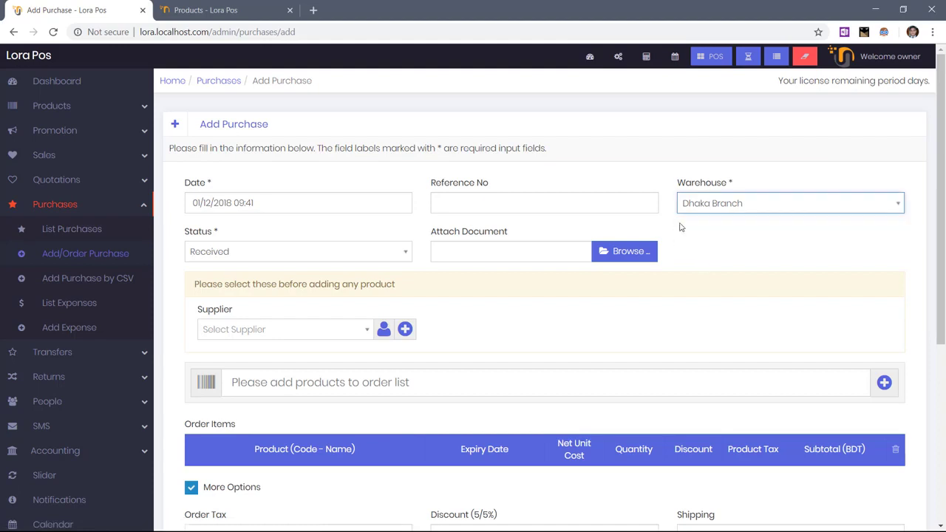
pyautogui.click(659, 170)
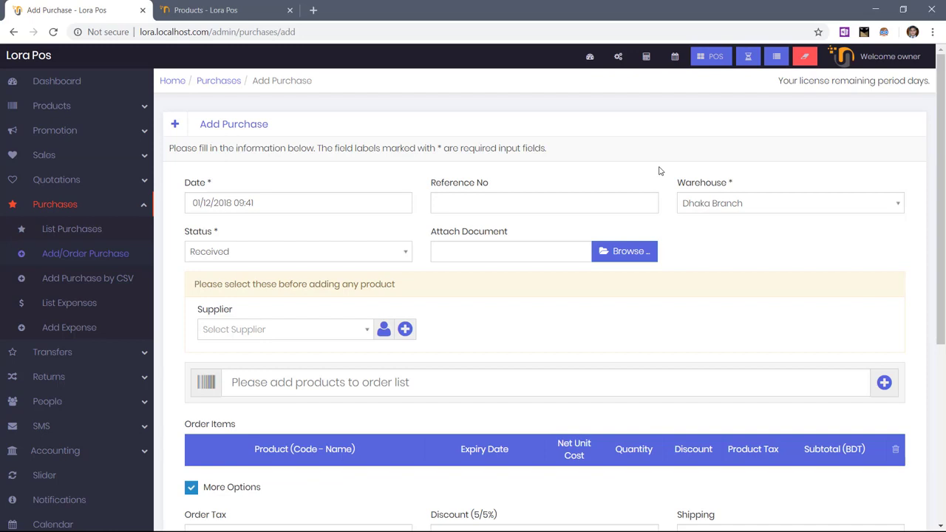
pyautogui.click(696, 212)
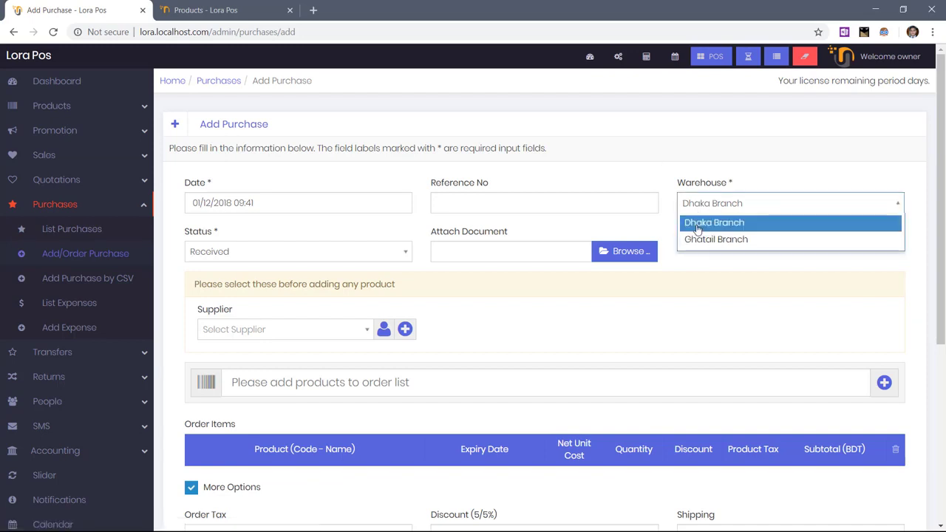
pyautogui.click(675, 180)
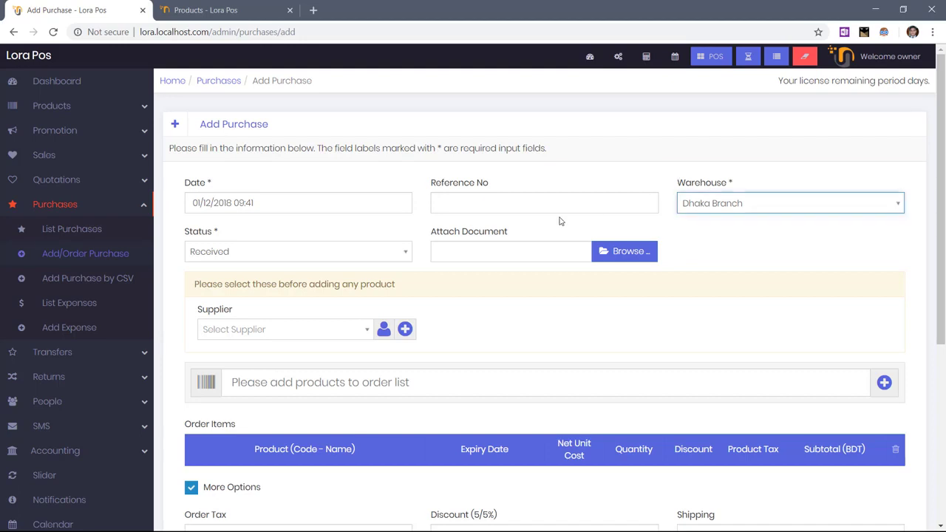
# Examine the purchase status choices and check the product list in the other browser tab, leaving the status as Received
pyautogui.click(404, 250)
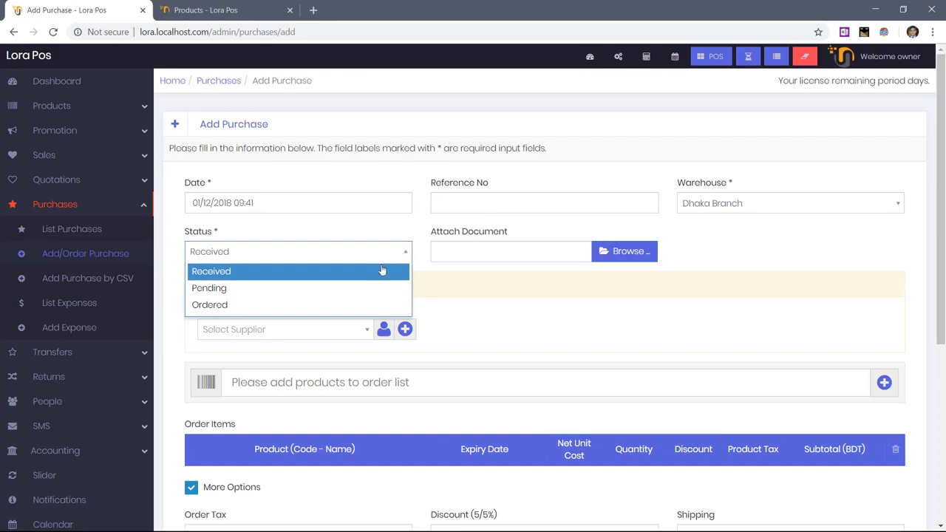
pyautogui.click(386, 155)
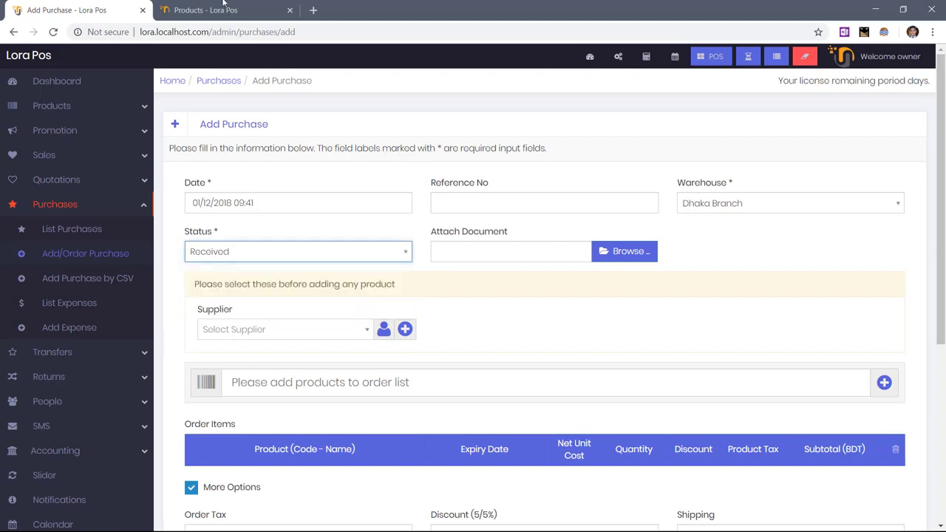
pyautogui.click(222, 9)
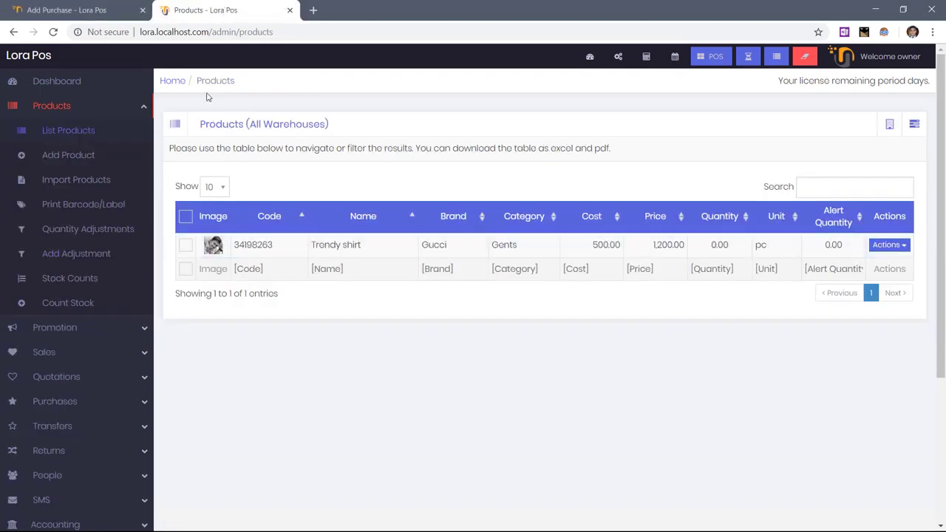
pyautogui.click(55, 11)
pyautogui.click(314, 254)
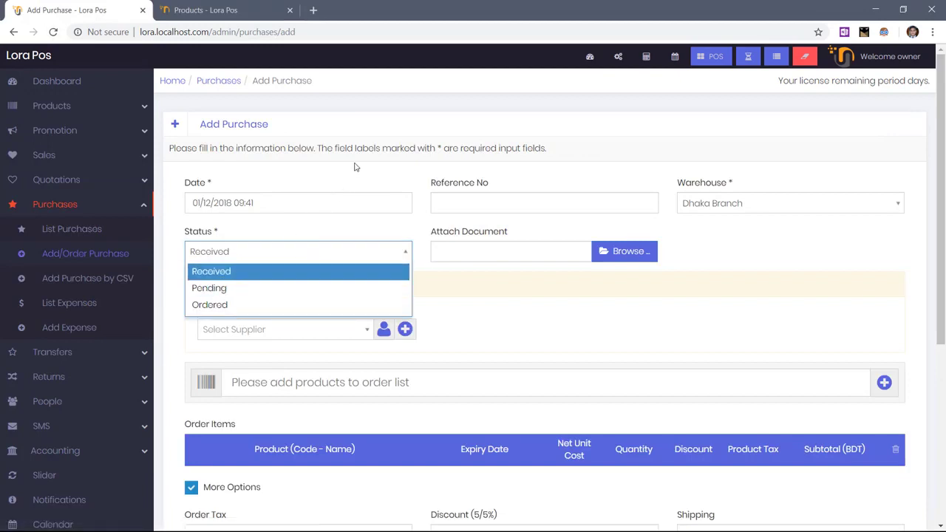
pyautogui.click(587, 252)
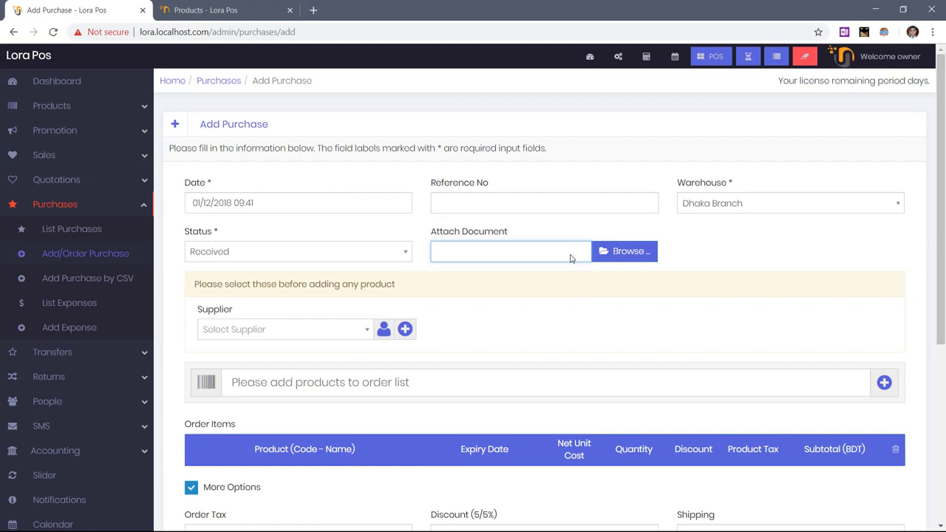
# Search the suppliers for "test" and choose Supplier Company Name (Test Supplier) for the purchase
pyautogui.scroll(-1, 940, 251)
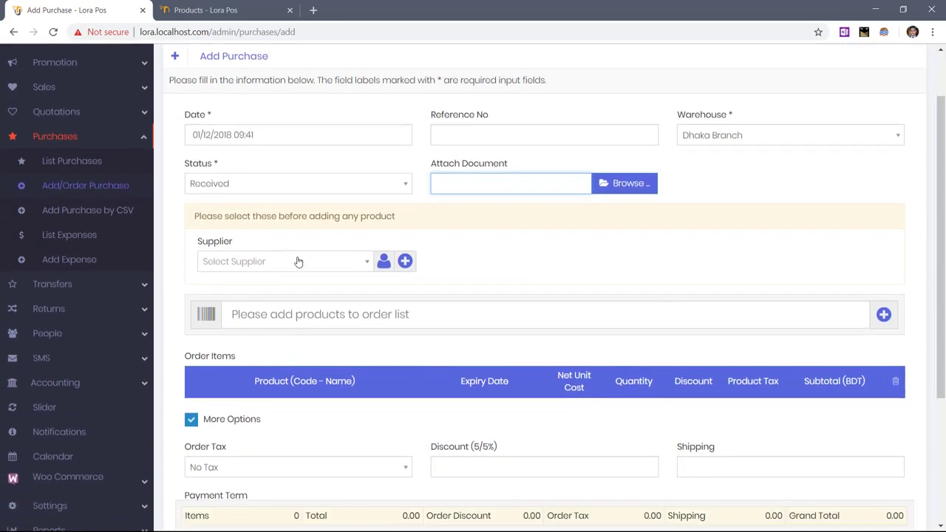
pyautogui.click(288, 263)
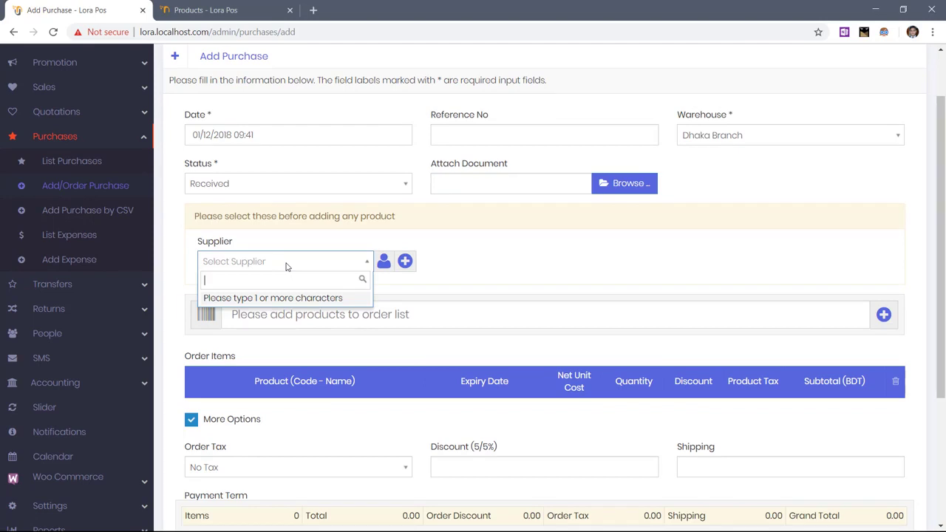
pyautogui.write('test')
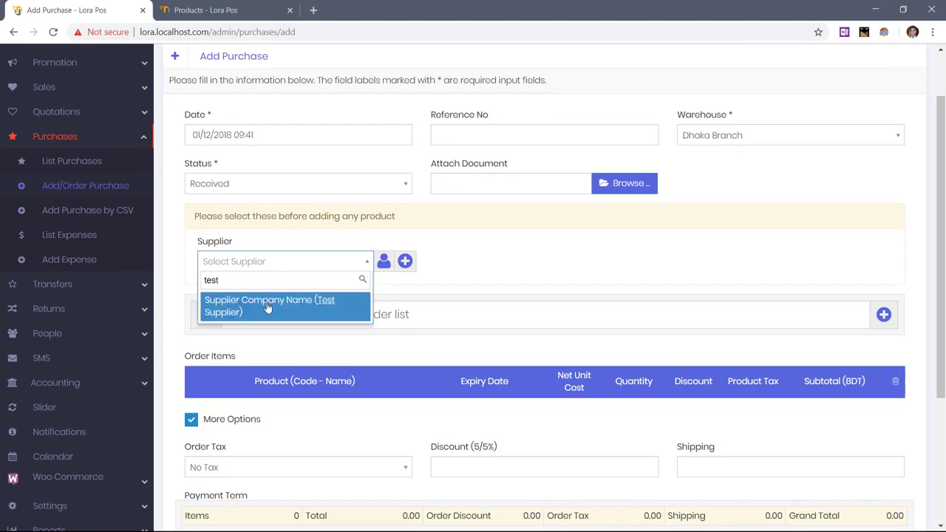
pyautogui.click(267, 307)
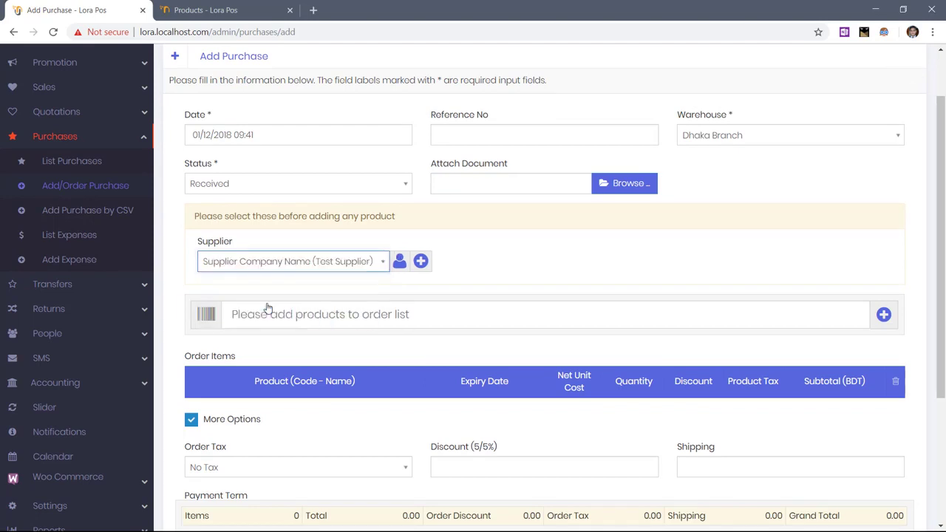
# Look through the People section of the navigation for the supplier pages
pyautogui.click(138, 138)
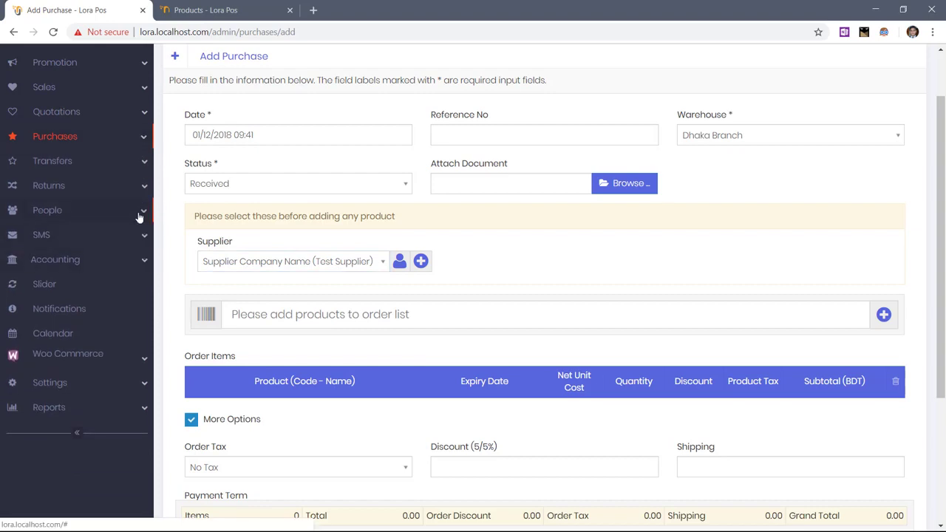
pyautogui.click(138, 215)
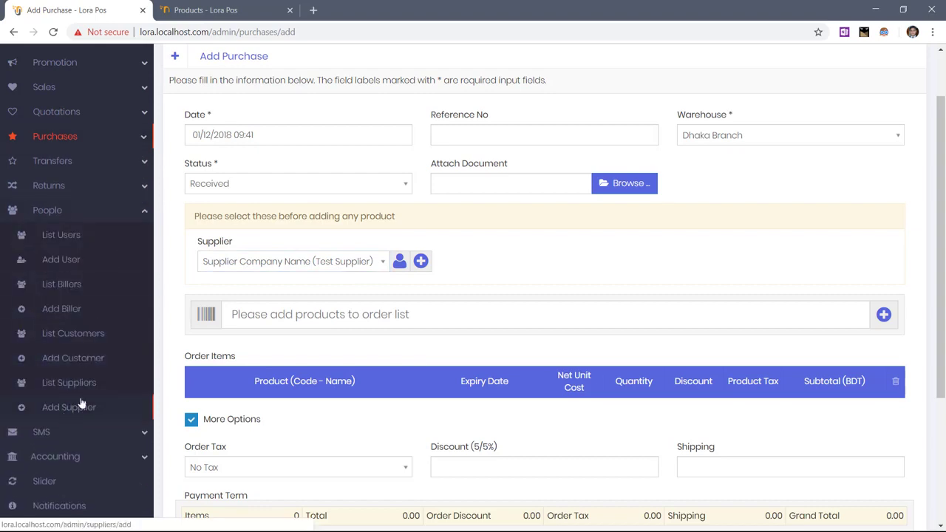
pyautogui.click(146, 215)
# Add the Trendy shirt with code 34198263 to the order items and set its quantity to 2
pyautogui.click(295, 314)
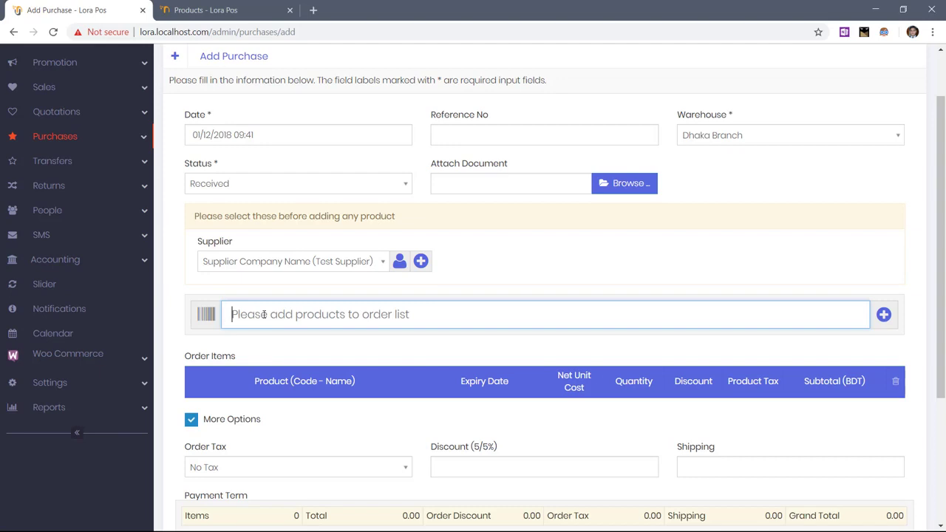
pyautogui.click(207, 10)
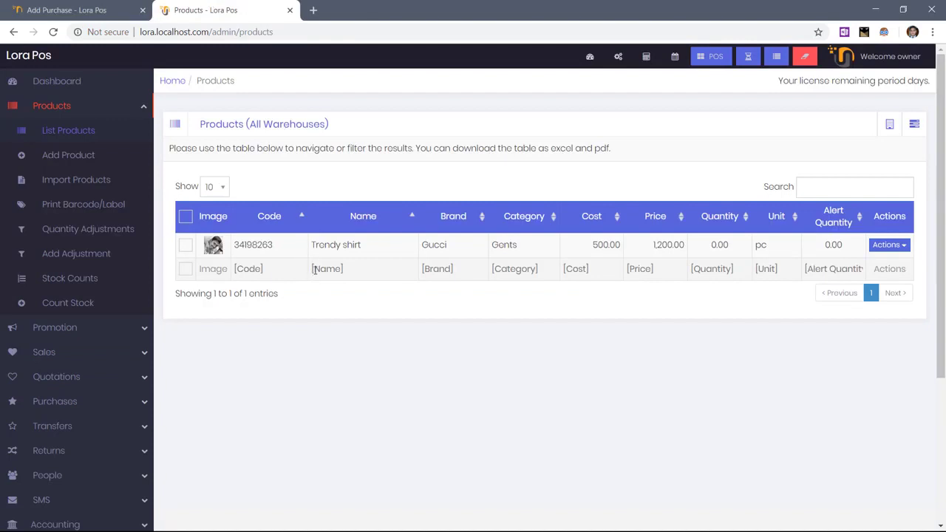
pyautogui.click(84, 10)
pyautogui.write('3')
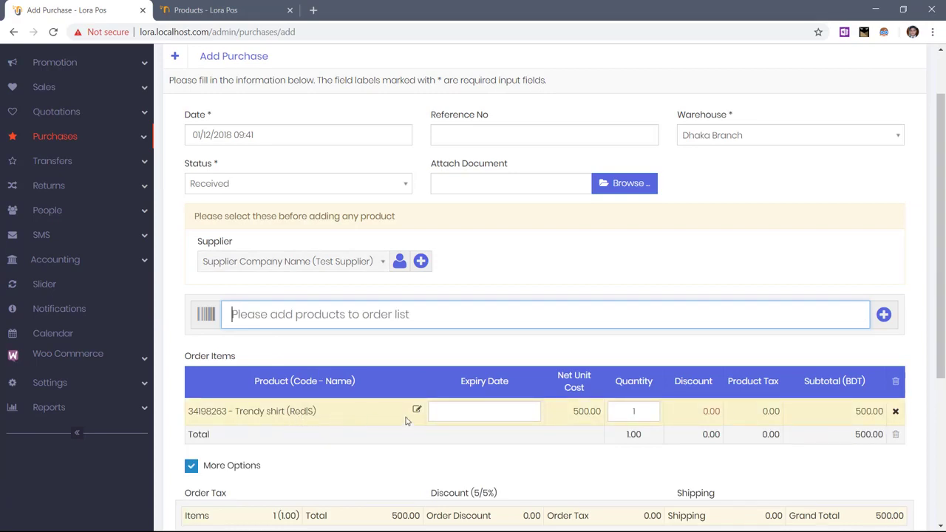
pyautogui.click(637, 407)
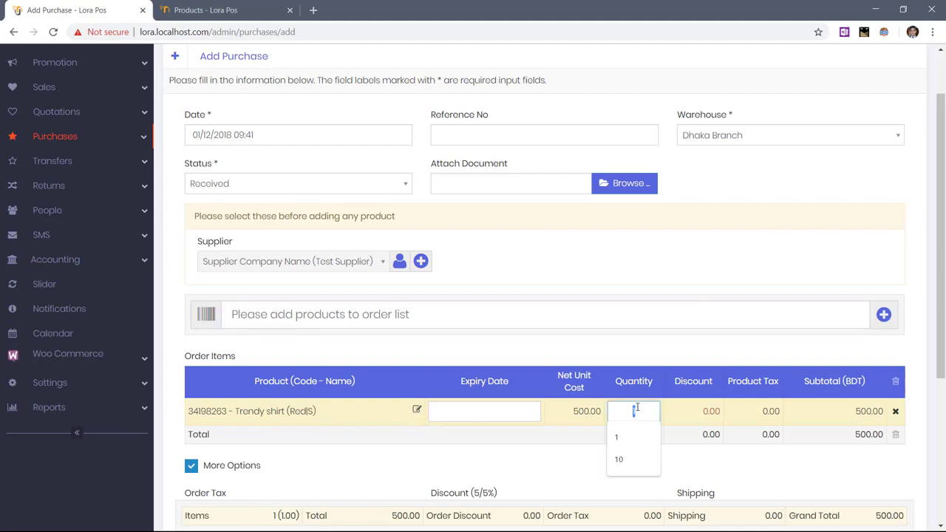
pyautogui.write('2')
pyautogui.press('Return')
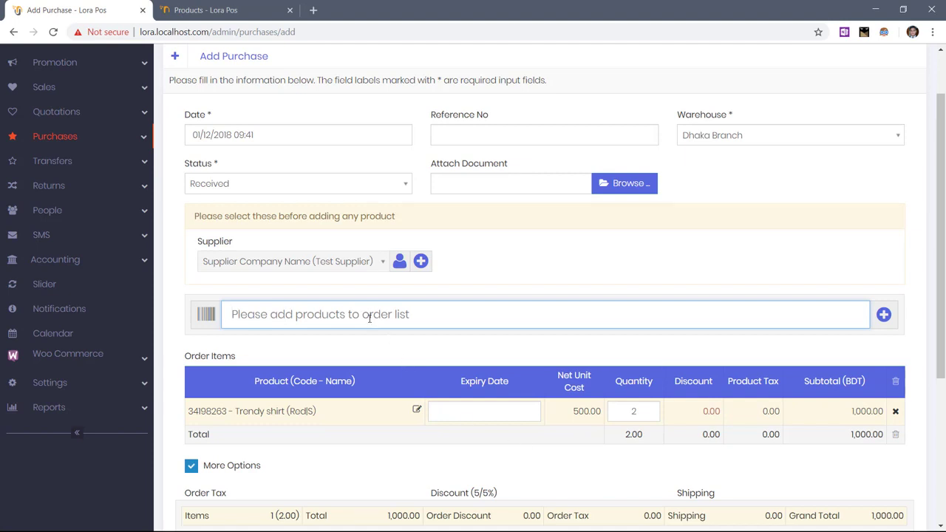
# Add product 34198263 to the order again and change the new line's size to M
pyautogui.write('34198263')
pyautogui.press('Return')
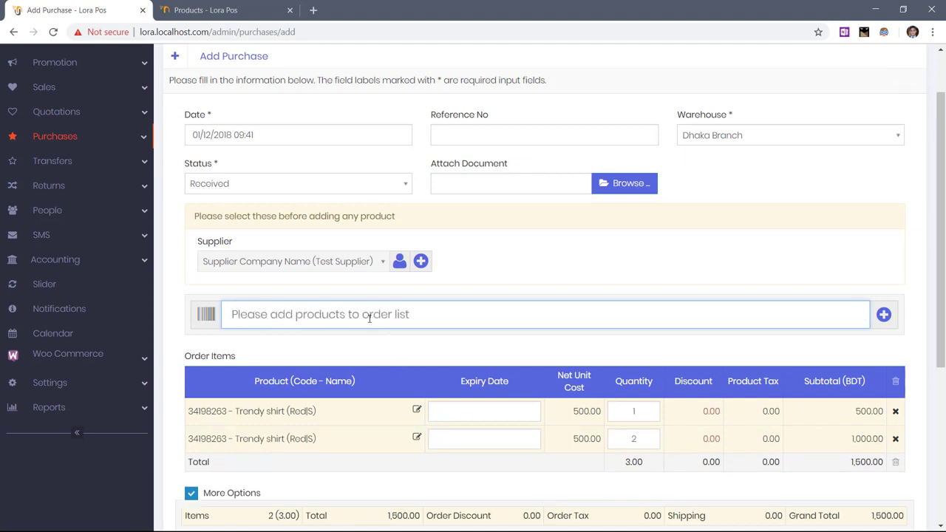
pyautogui.click(417, 410)
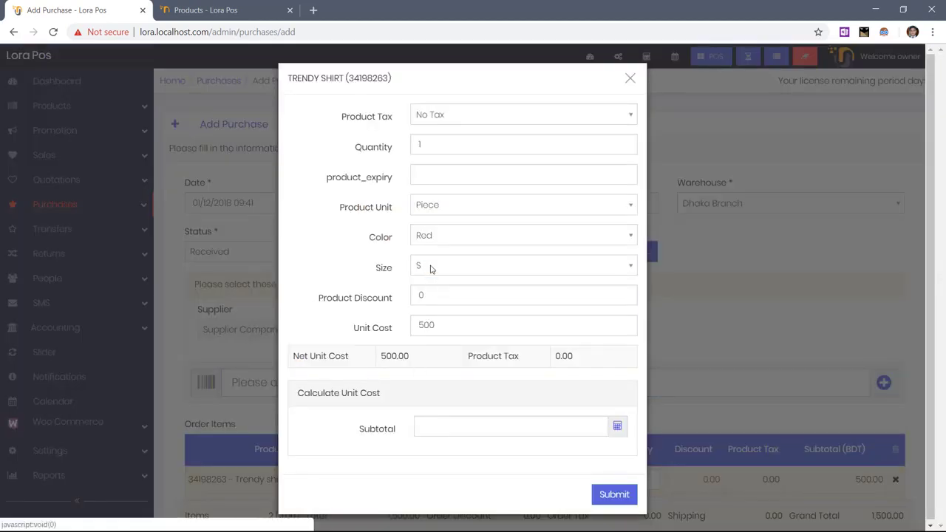
pyautogui.click(432, 269)
pyautogui.click(428, 298)
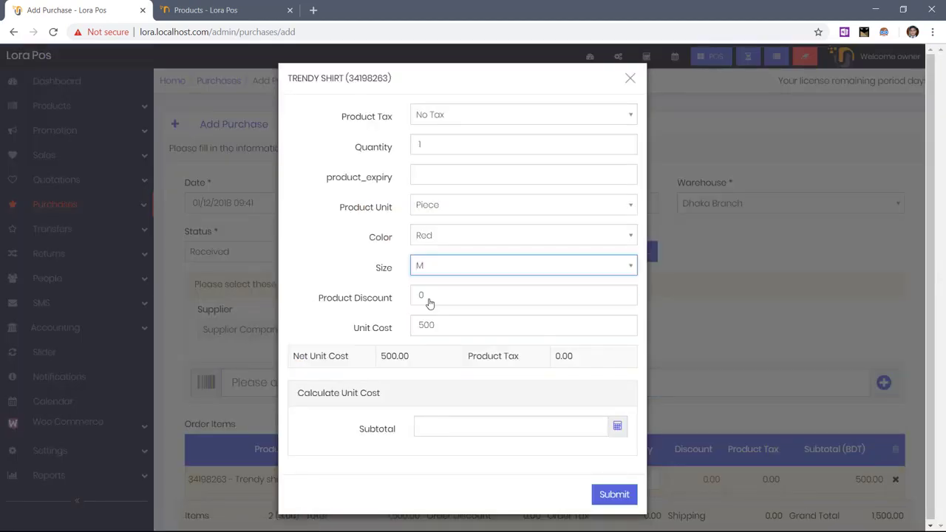
pyautogui.click(614, 494)
# Set the quantity of the Trendy shirt (Red|M) order line to 2
pyautogui.scroll(-2, 303, 325)
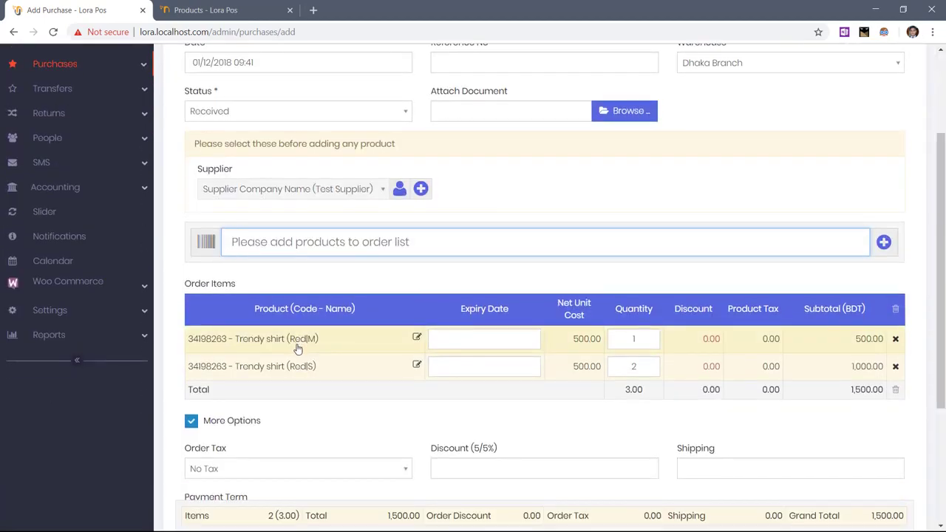
pyautogui.click(648, 345)
pyautogui.write('2')
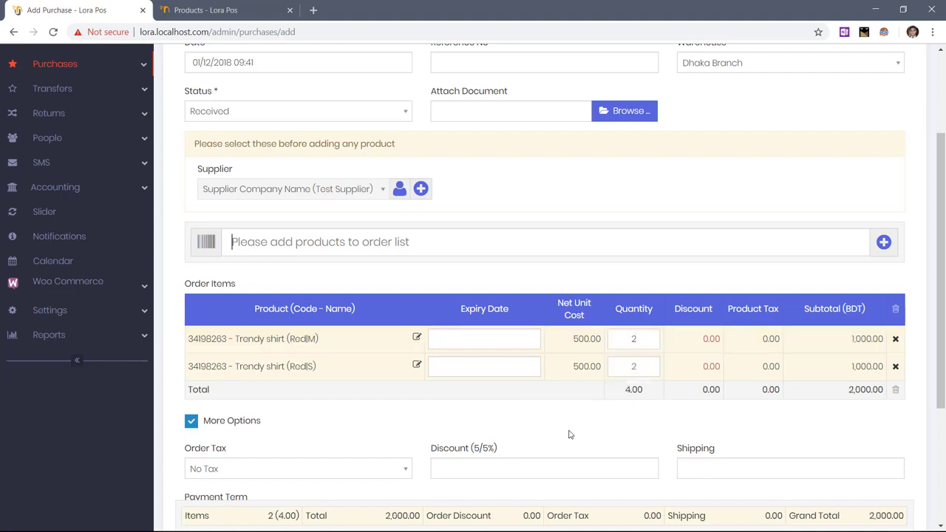
# Add product 34198263 to the order again and change the new line's color to Blue, keeping size S
pyautogui.click(399, 243)
pyautogui.write('34198263')
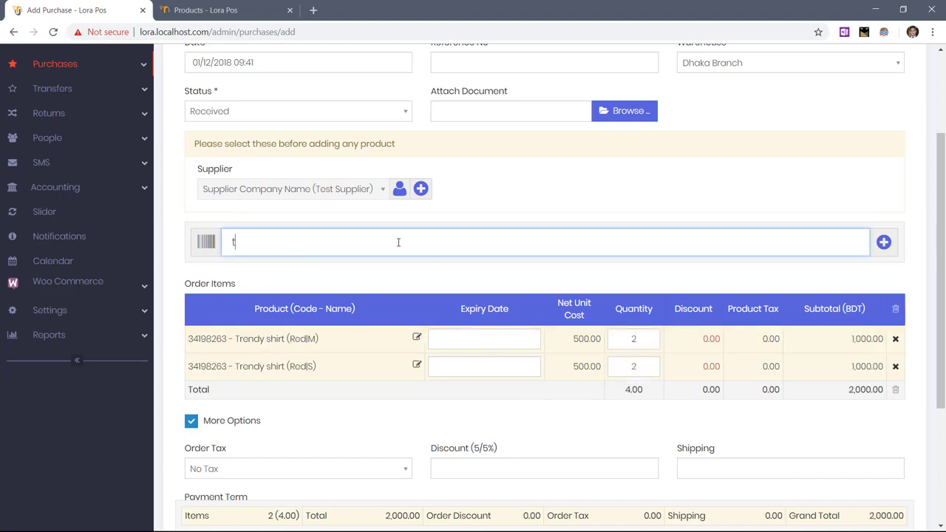
pyautogui.press('Return')
pyautogui.click(418, 338)
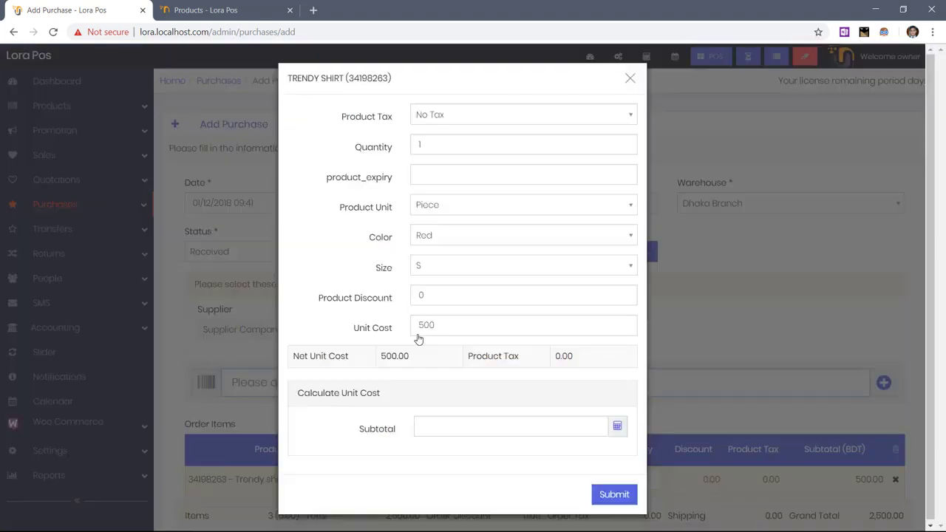
pyautogui.click(438, 238)
pyautogui.click(433, 267)
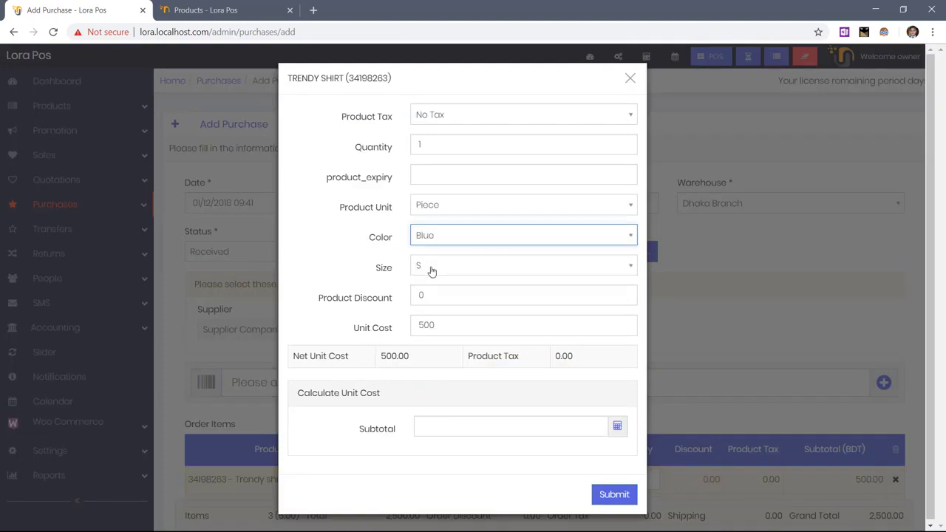
pyautogui.click(614, 495)
# Set the quantity of the Trendy shirt (Blue|S) order line to 2
pyautogui.scroll(-3, 944, 295)
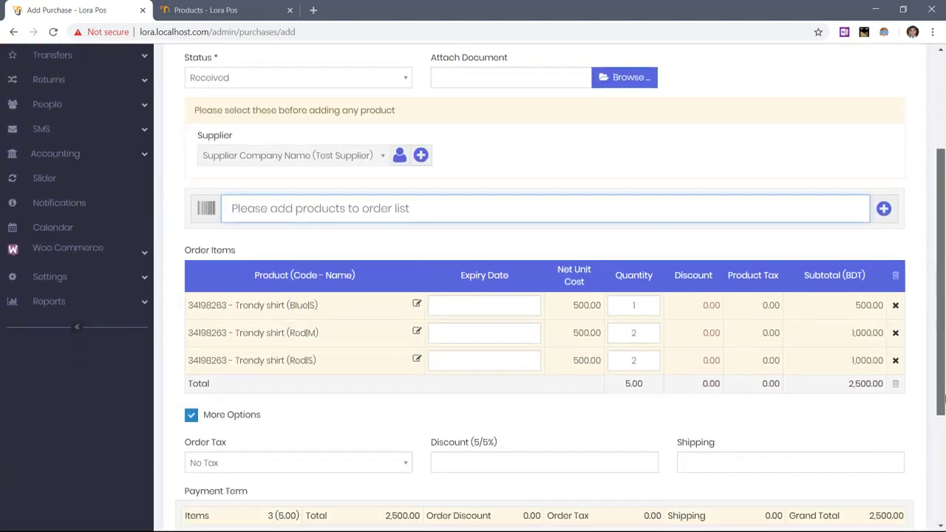
pyautogui.doubleClick(652, 287)
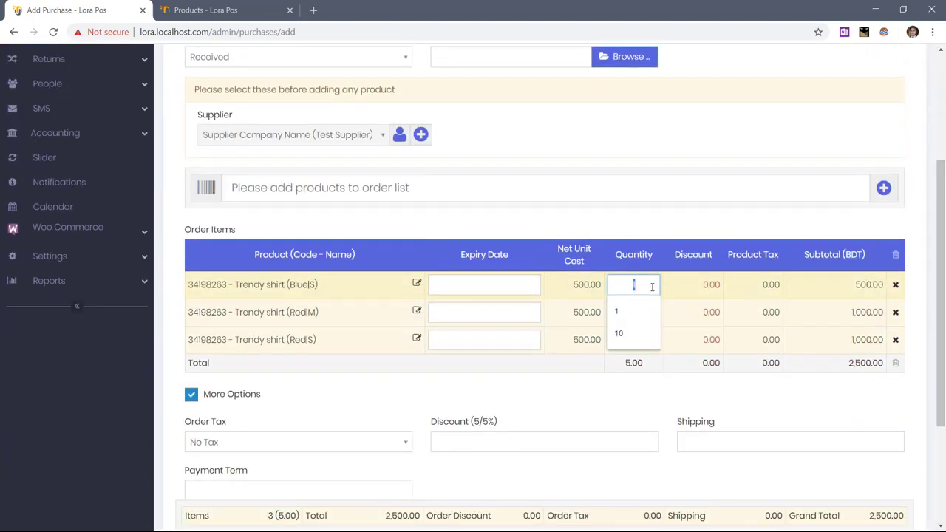
pyautogui.write('2')
pyautogui.press('Return')
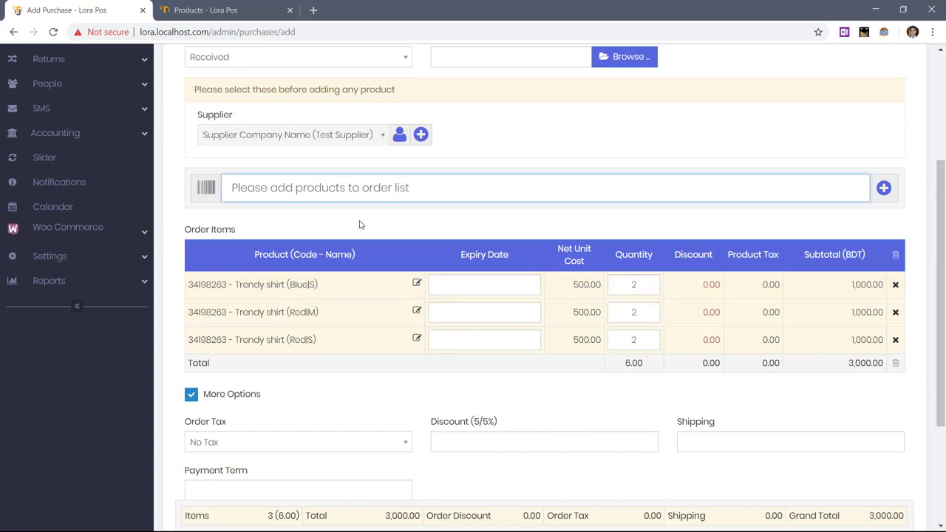
# Add another Trendy shirt line to the order and choose color Blue and size M for it
pyautogui.write('t')
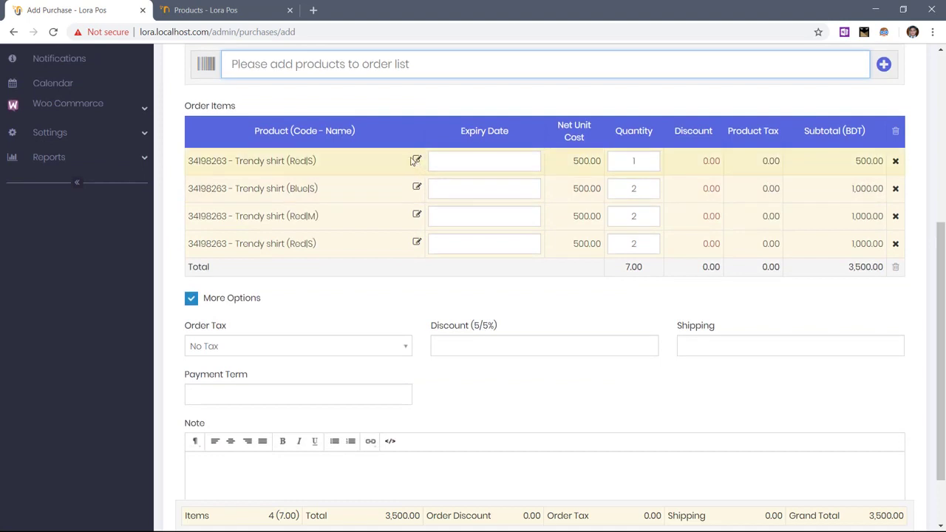
pyautogui.click(414, 161)
pyautogui.click(437, 237)
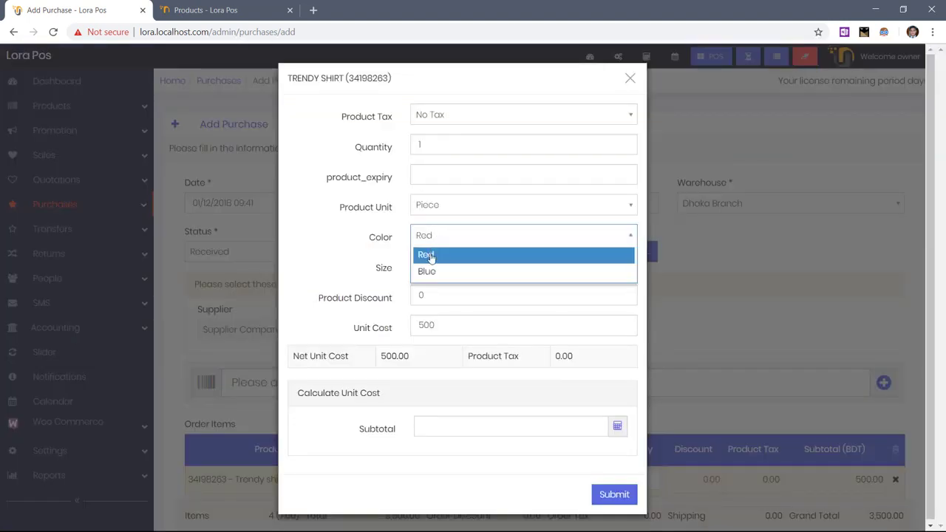
pyautogui.click(428, 271)
pyautogui.click(435, 269)
pyautogui.click(435, 301)
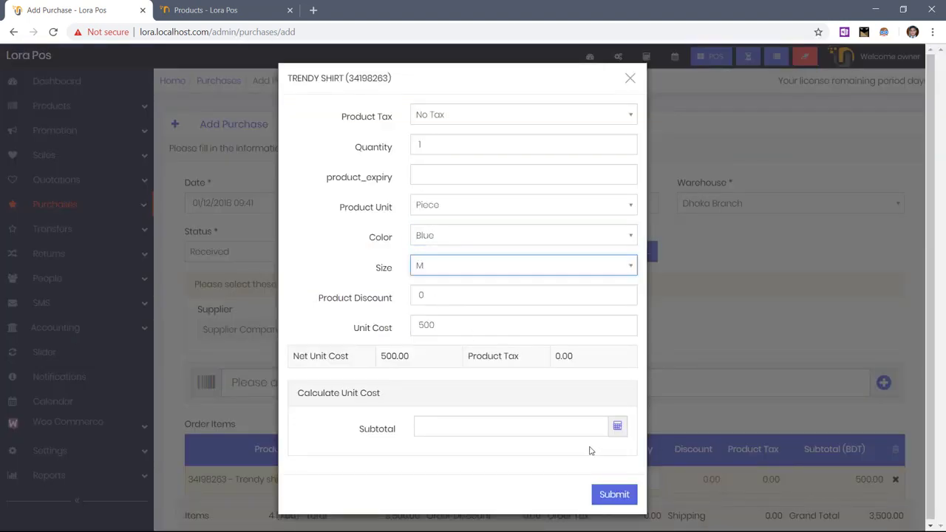
# Try a unit cost of 510 for the new Trendy shirt line and restore it to 500
pyautogui.click(442, 327)
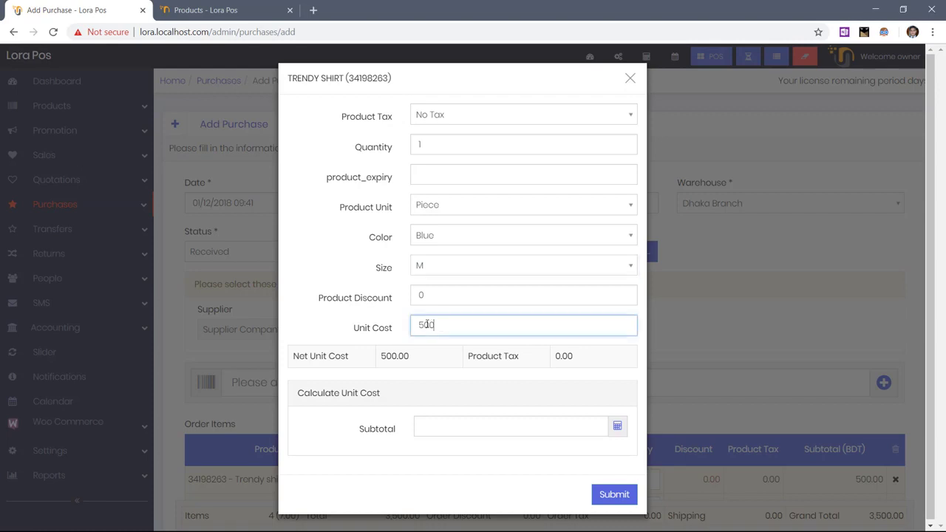
pyautogui.moveTo(442, 327); pyautogui.dragTo(411, 328)
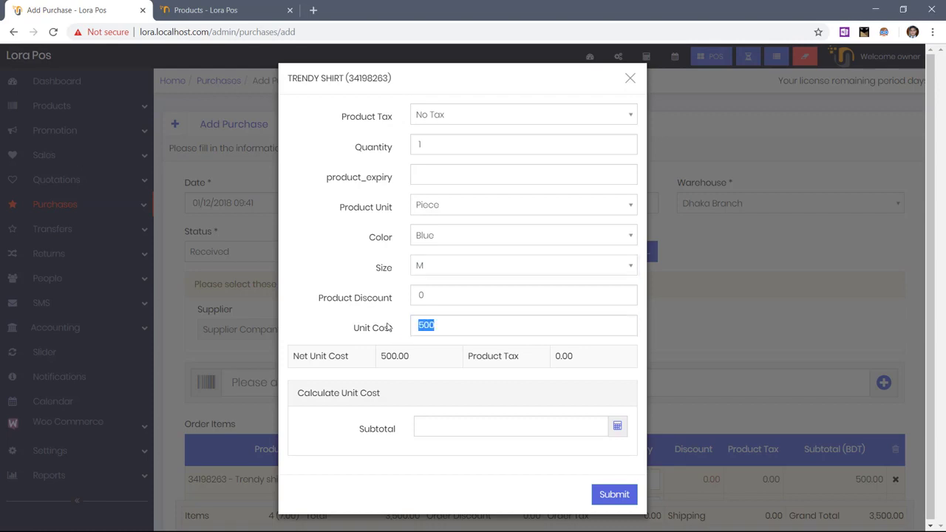
pyautogui.click(451, 325)
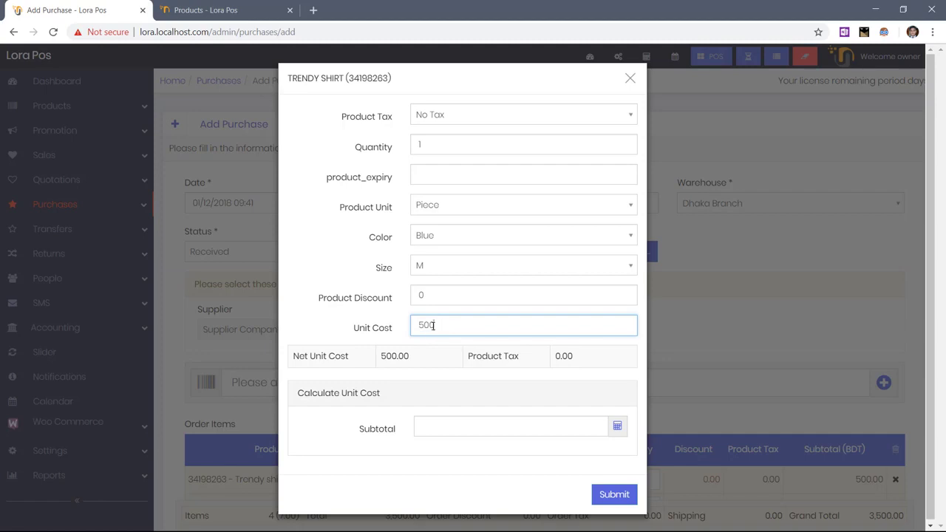
pyautogui.moveTo(434, 325); pyautogui.dragTo(418, 325)
pyautogui.write('510')
pyautogui.moveTo(436, 325); pyautogui.dragTo(419, 325)
pyautogui.write('50')
pyautogui.click(390, 320)
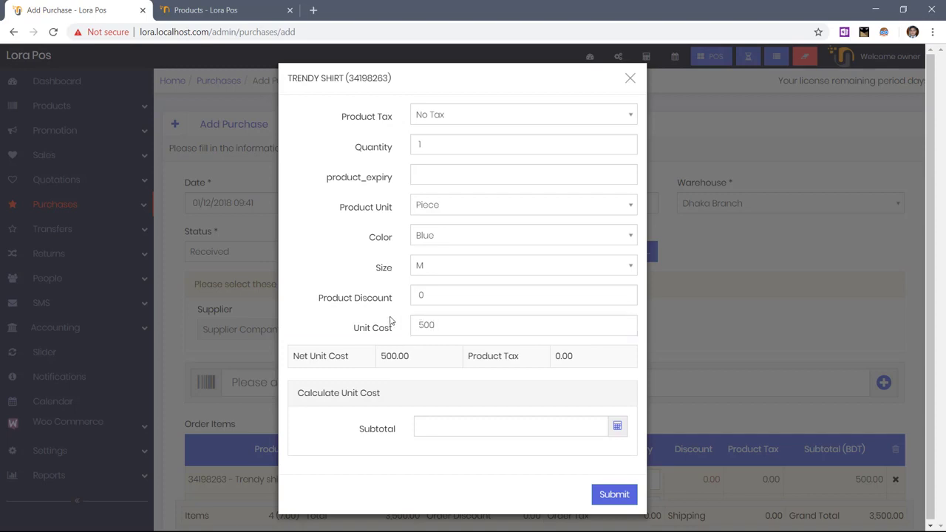
# Submit the Blue, size M product options and set that order line's quantity to 2
pyautogui.click(600, 496)
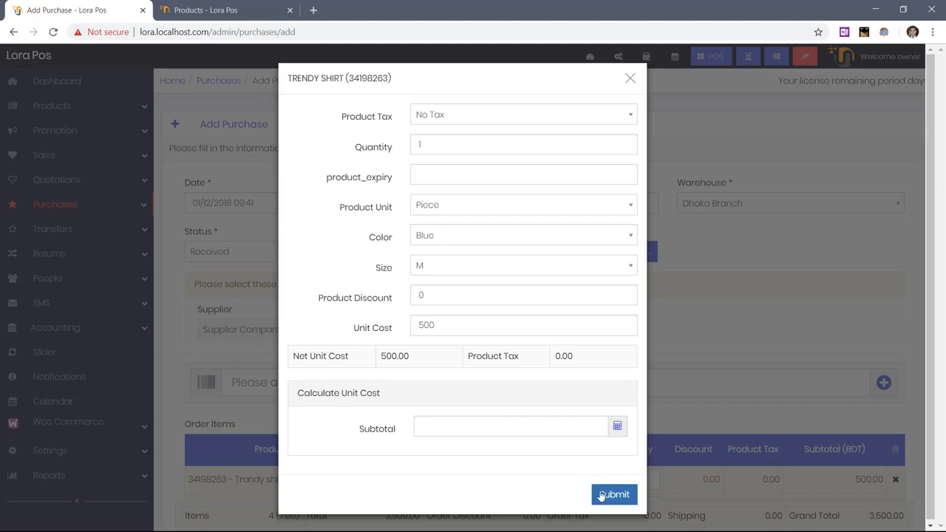
pyautogui.scroll(-4, 601, 491)
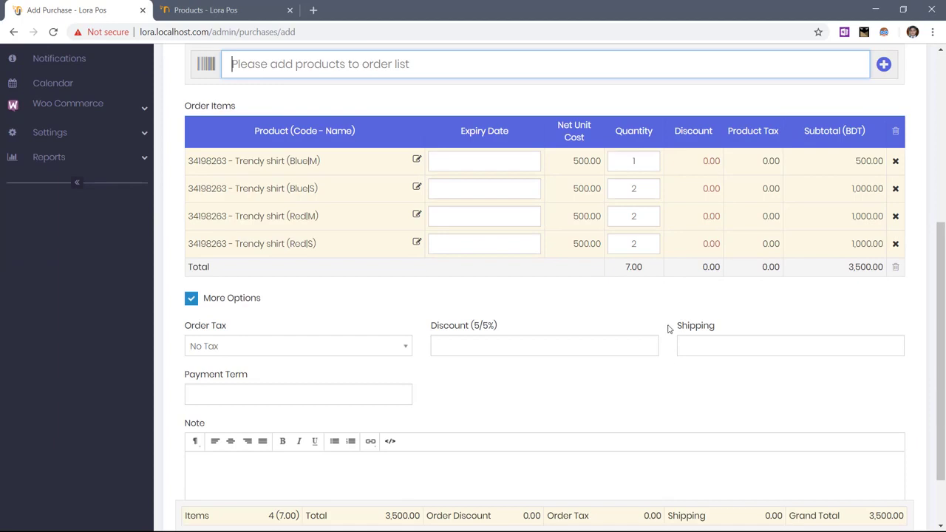
pyautogui.click(633, 160)
pyautogui.write('2')
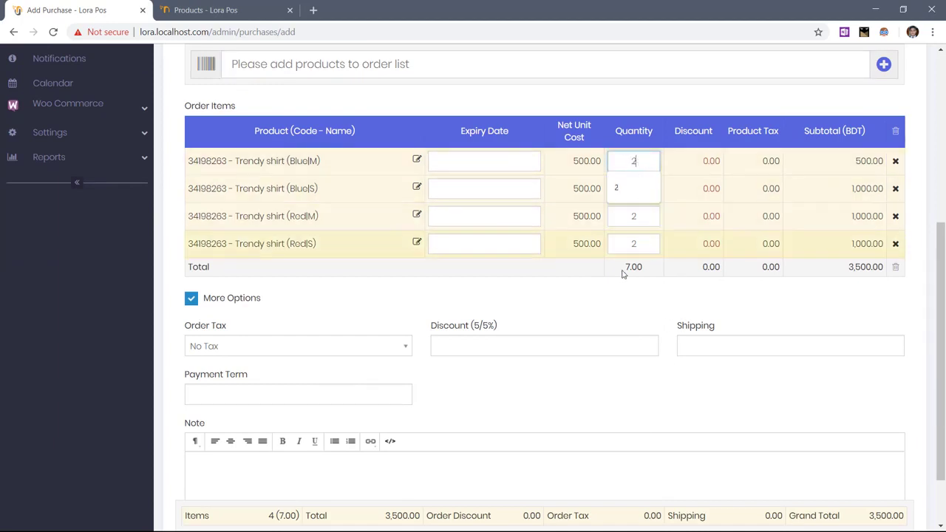
# Check the available order tax rates without changing the selection
pyautogui.scroll(-2, 813, 300)
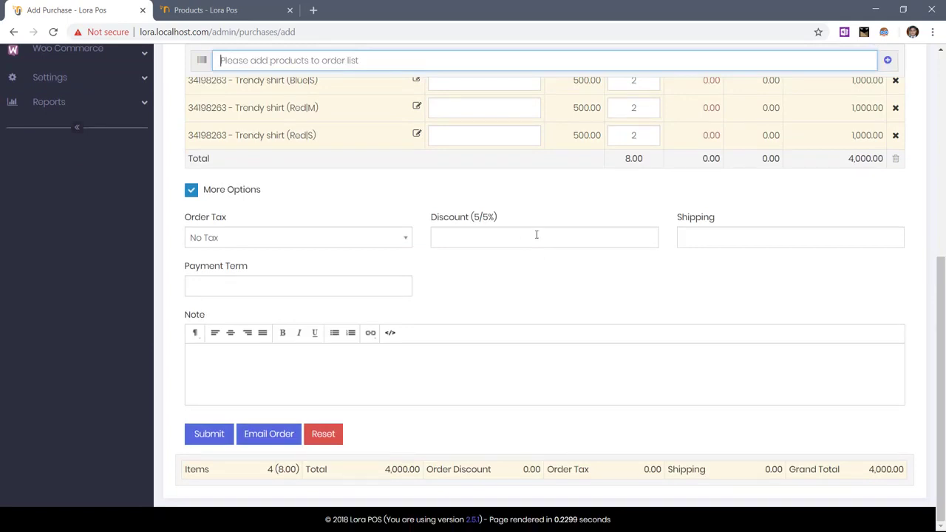
pyautogui.click(363, 244)
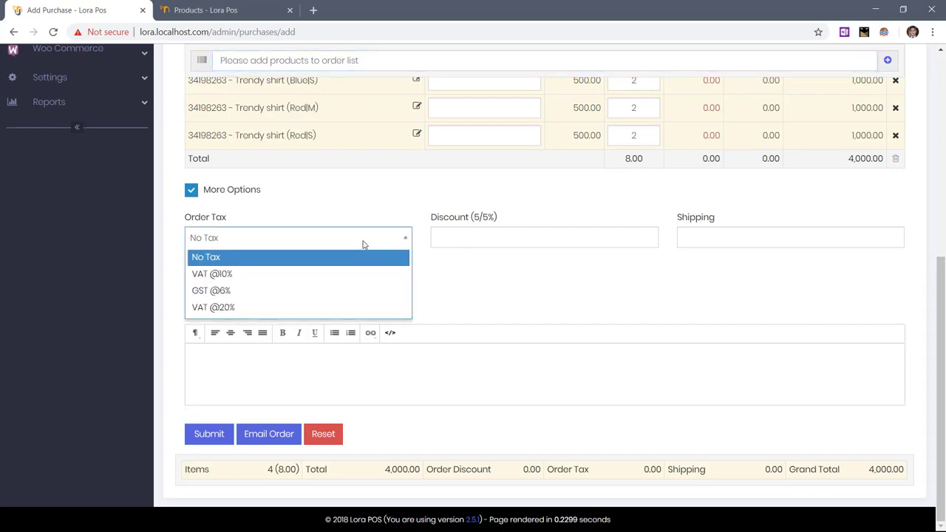
pyautogui.click(452, 277)
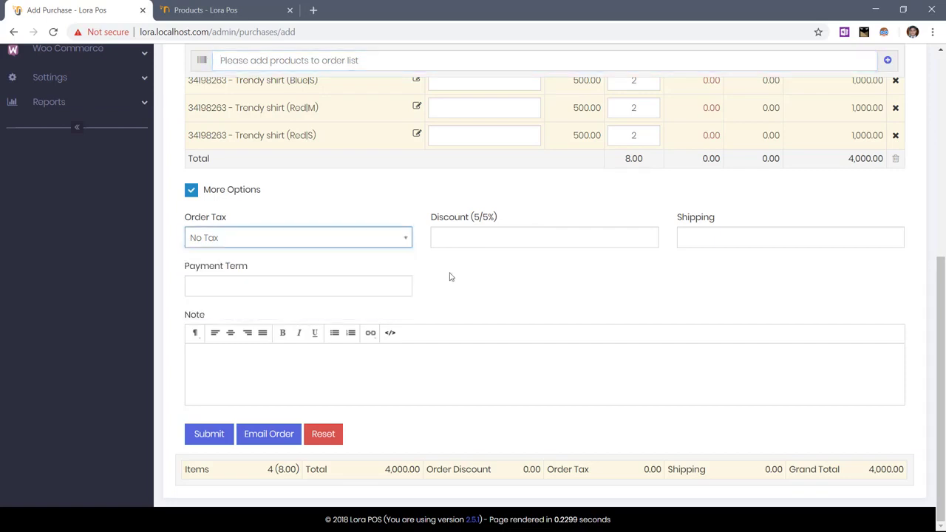
# Try a shipping charge of 500 on the purchase and clear it again
pyautogui.click(752, 230)
pyautogui.click(705, 206)
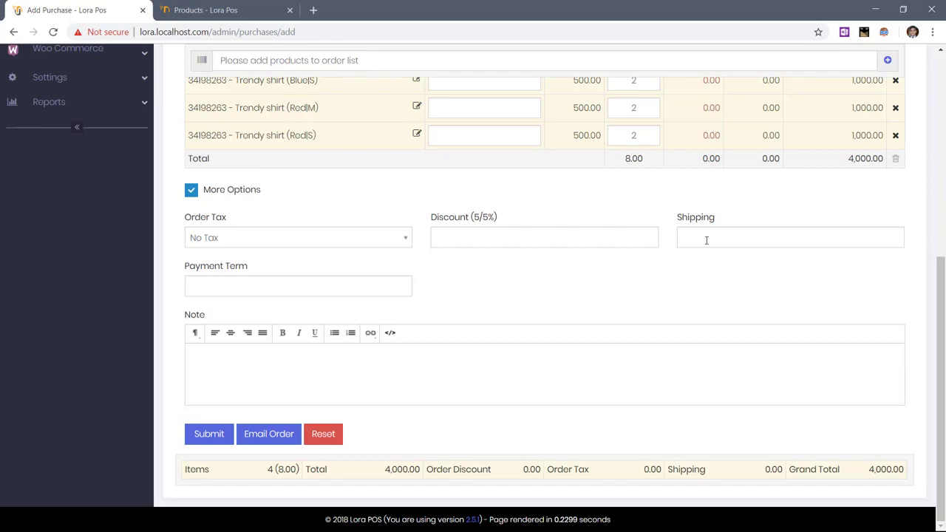
pyautogui.click(707, 240)
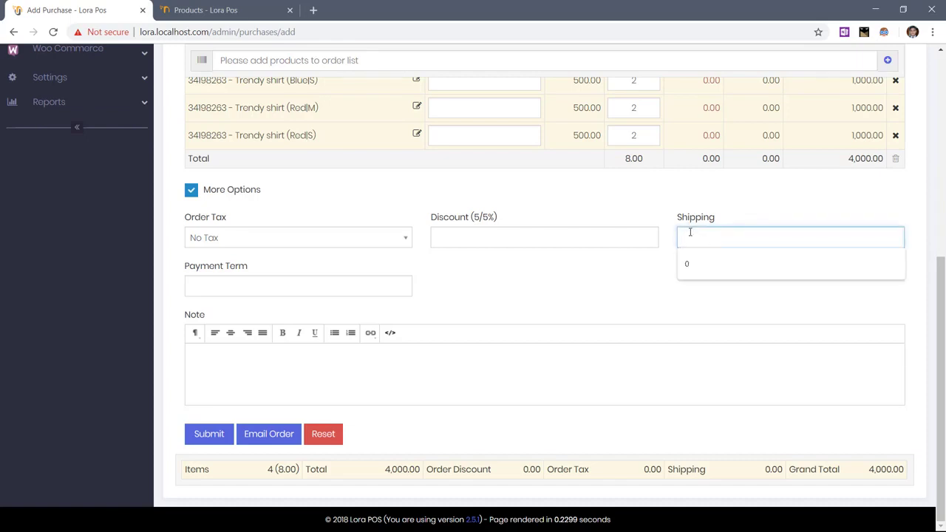
pyautogui.write('500')
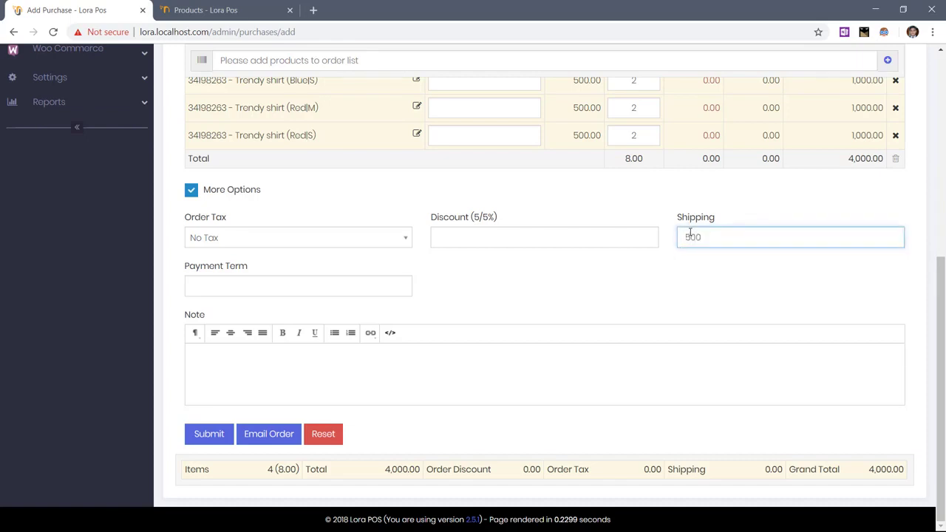
pyautogui.click(644, 284)
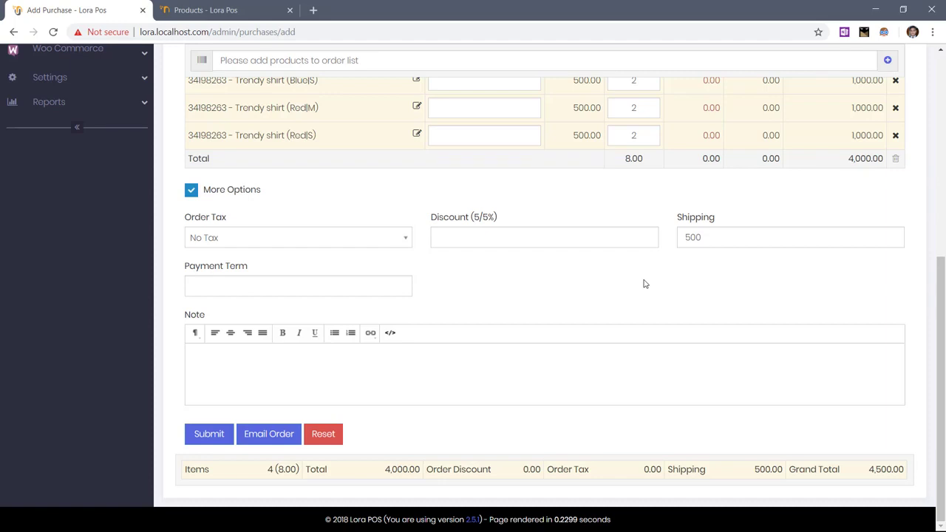
pyautogui.click(702, 242)
pyautogui.hotkey('ctrl', 'a')
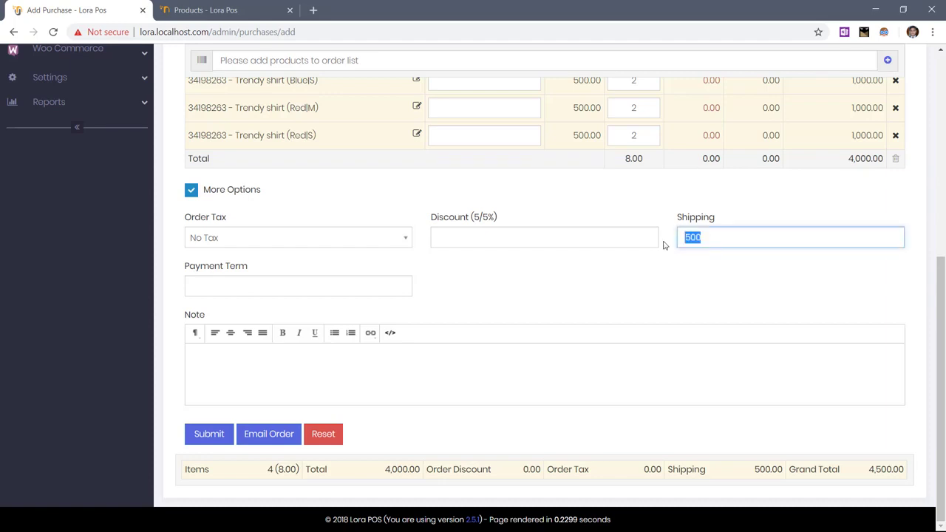
pyautogui.press('BackSpace')
pyautogui.click(619, 274)
# Try a payment term of 10 days for the purchase
pyautogui.click(397, 291)
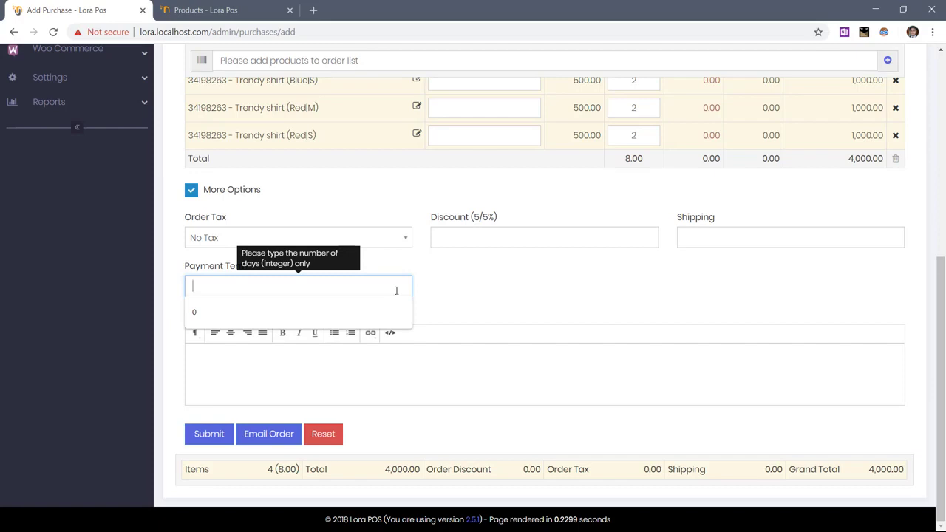
pyautogui.write('10')
pyautogui.click(458, 294)
pyautogui.click(362, 354)
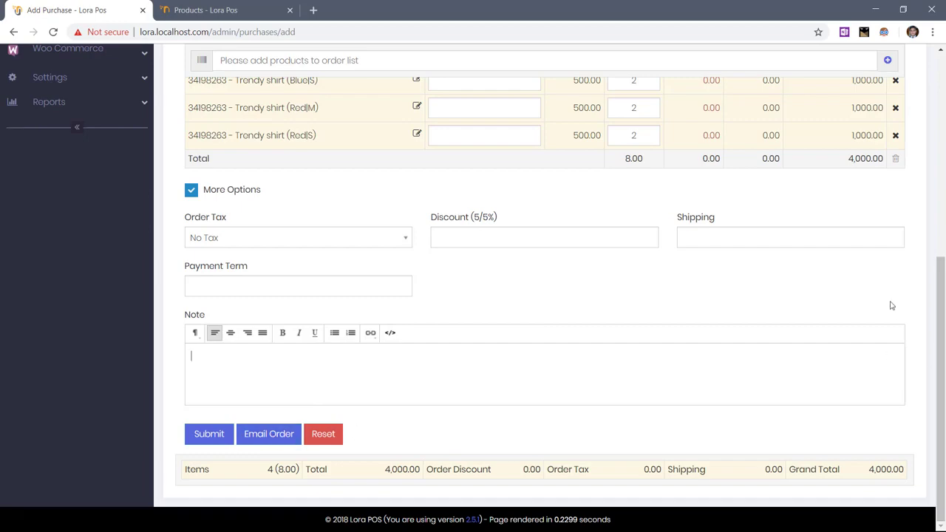
# Change the purchase status to Ordered and submit the purchase
pyautogui.scroll(5, 943, 327)
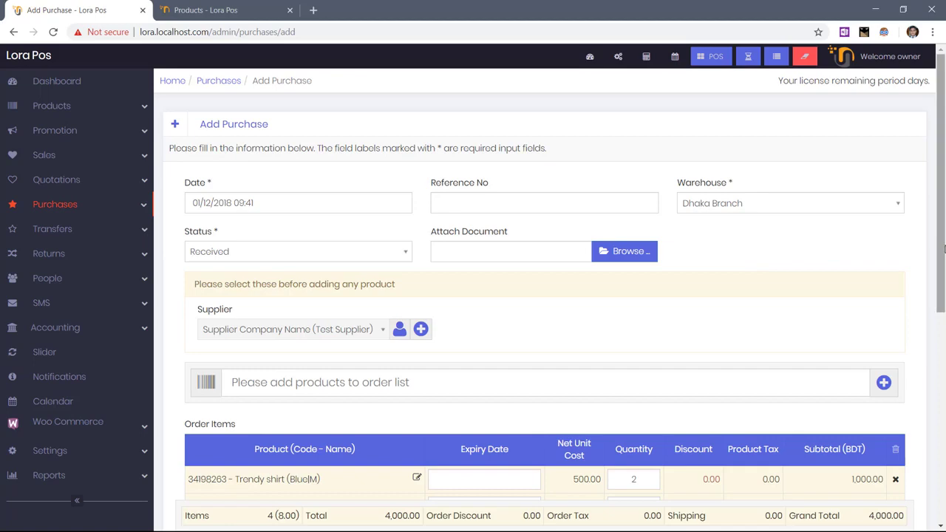
pyautogui.scroll(-6, 943, 250)
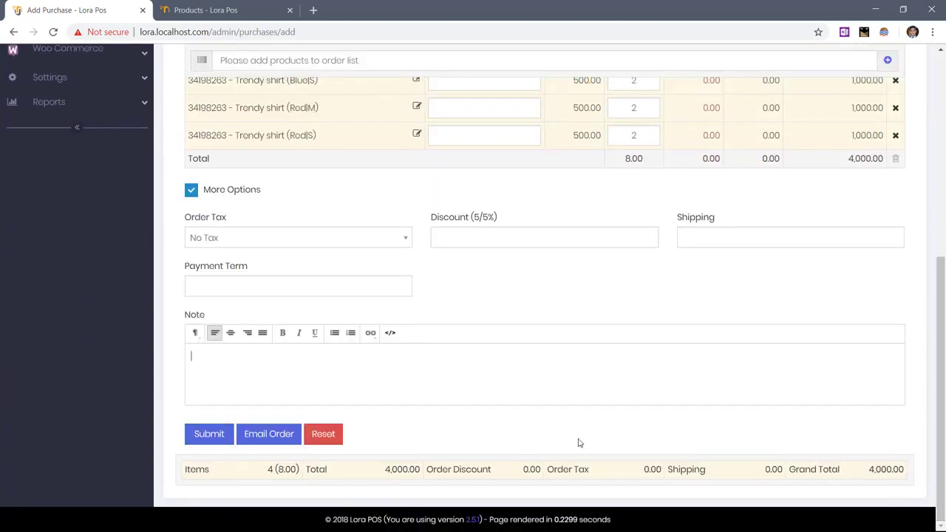
pyautogui.moveTo(942, 411); pyautogui.dragTo(944, 127)
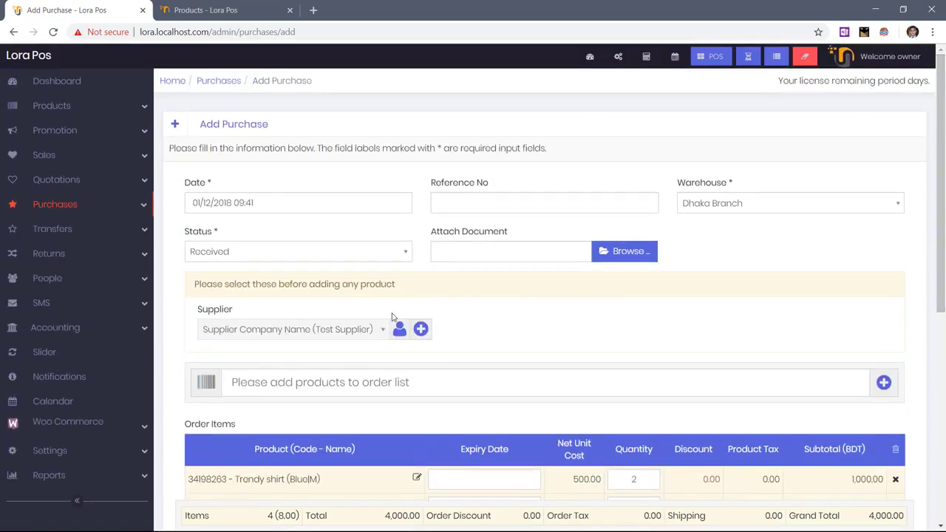
pyautogui.click(358, 253)
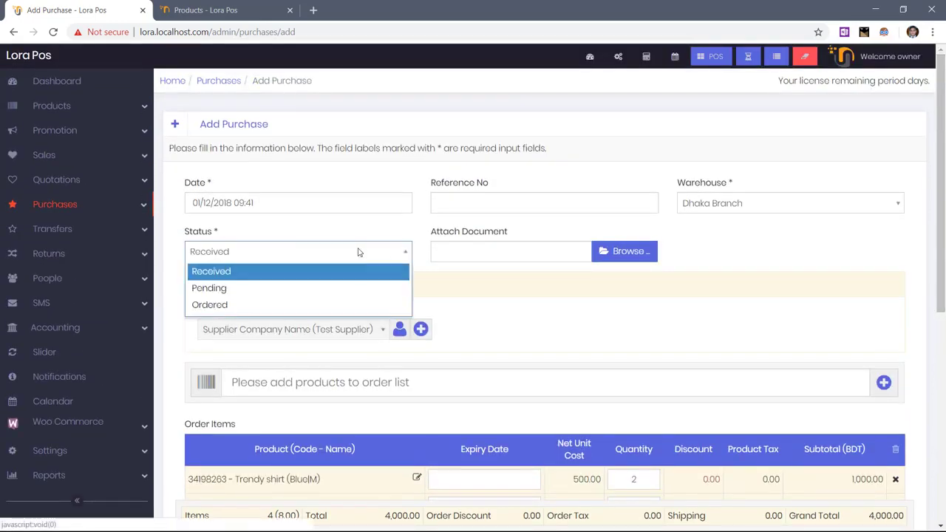
pyautogui.click(273, 305)
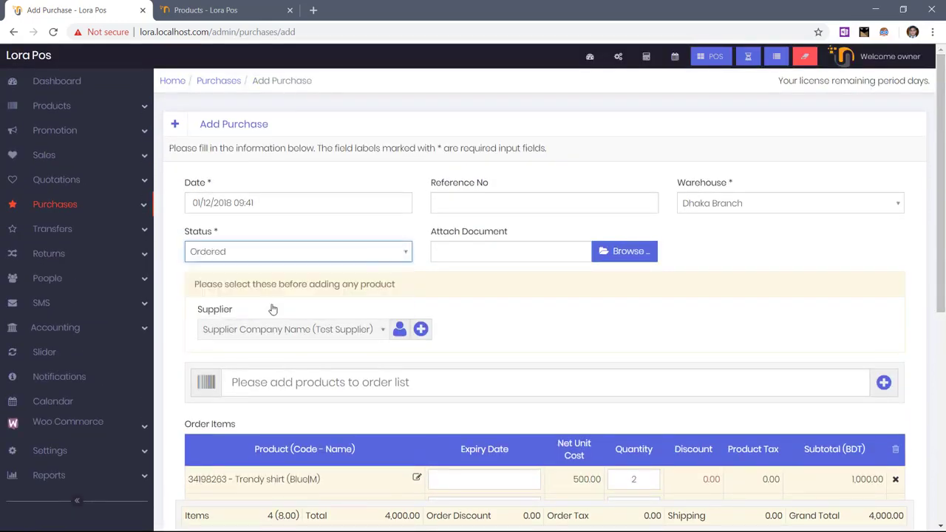
pyautogui.moveTo(944, 195); pyautogui.dragTo(943, 460)
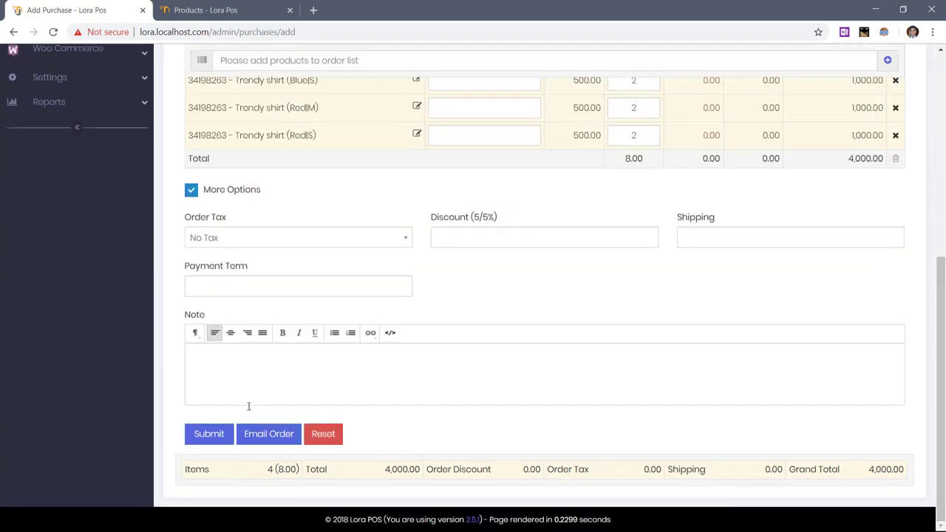
pyautogui.click(196, 434)
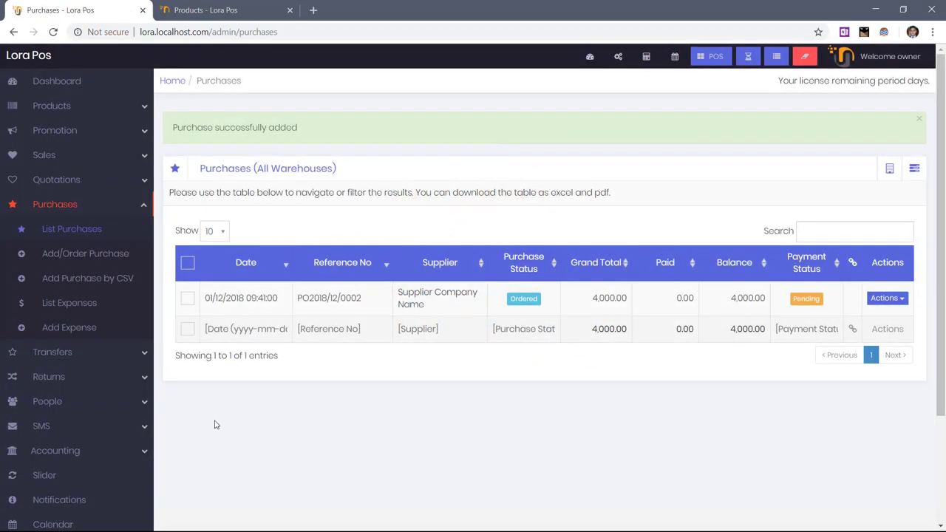
# Review the email form for the ordered purchase without sending it, and check the purchase's item details
pyautogui.click(882, 301)
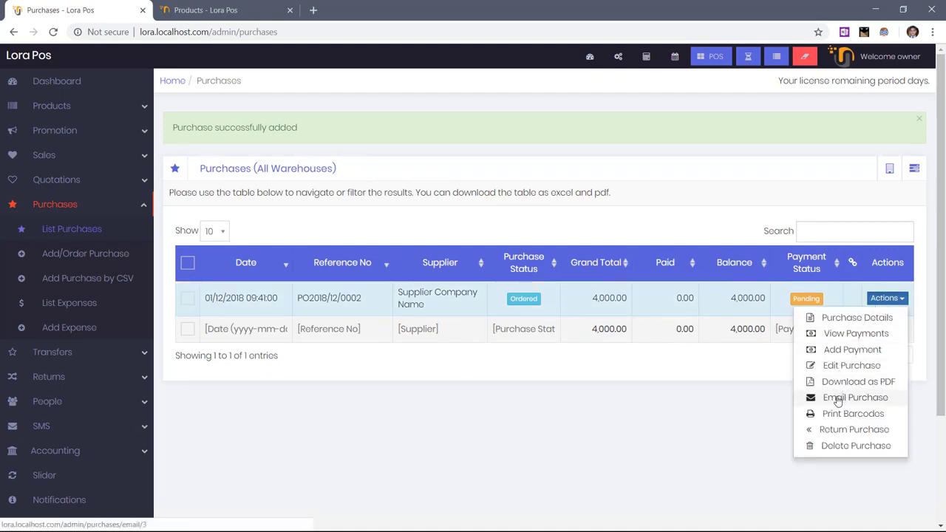
pyautogui.click(837, 400)
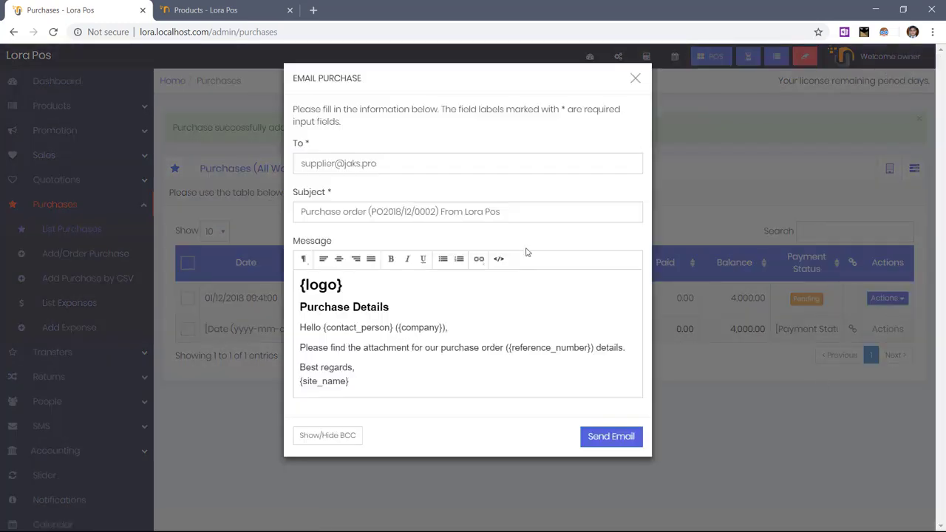
pyautogui.moveTo(389, 169); pyautogui.dragTo(294, 161)
pyautogui.click(392, 160)
pyautogui.click(635, 79)
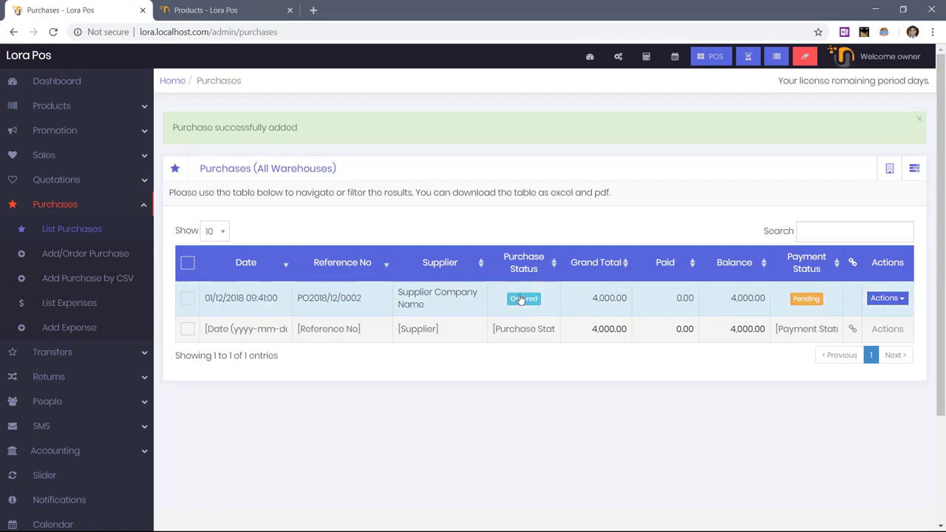
pyautogui.click(464, 309)
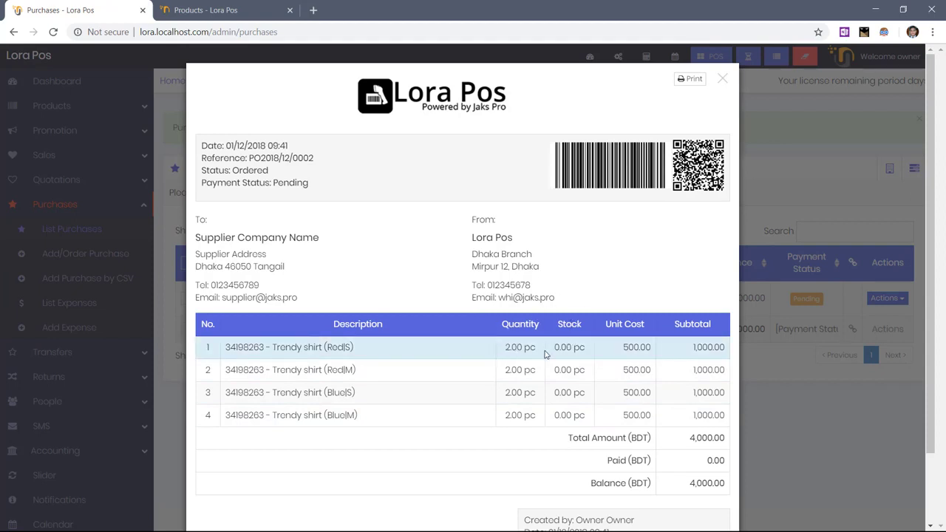
pyautogui.click(722, 79)
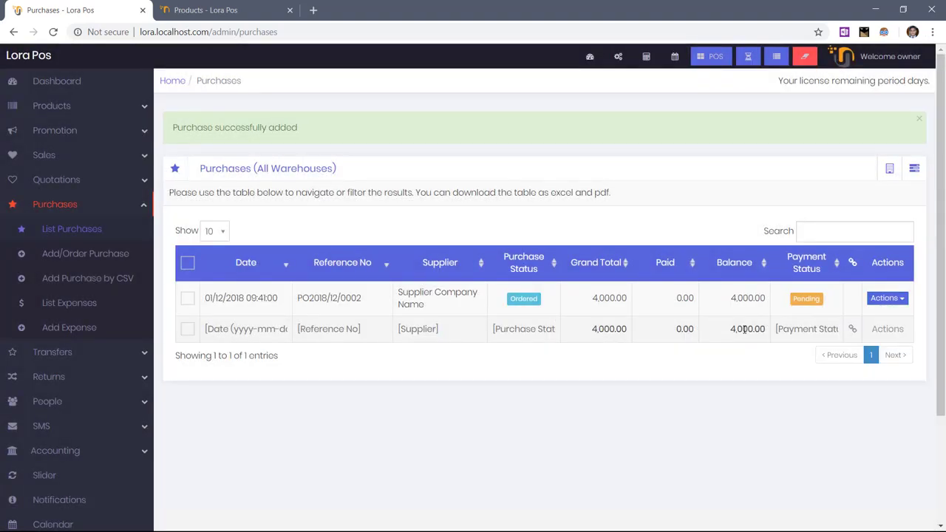
# Open the ordered purchase for editing and set its status to Received
pyautogui.click(883, 298)
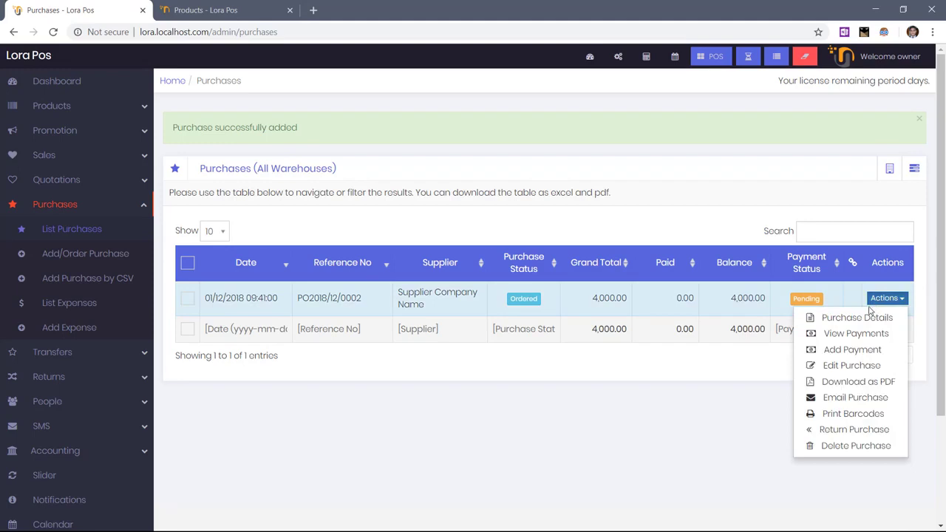
pyautogui.click(825, 367)
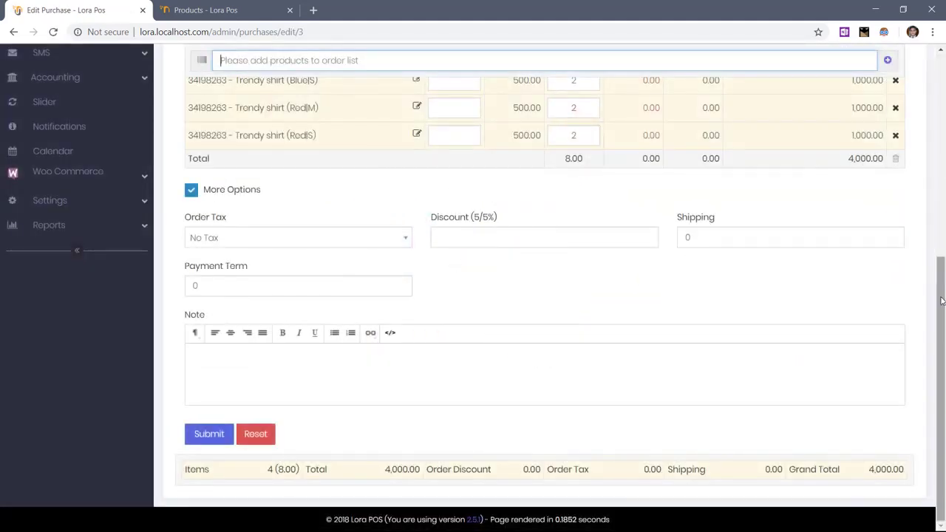
pyautogui.moveTo(942, 258); pyautogui.dragTo(941, 41)
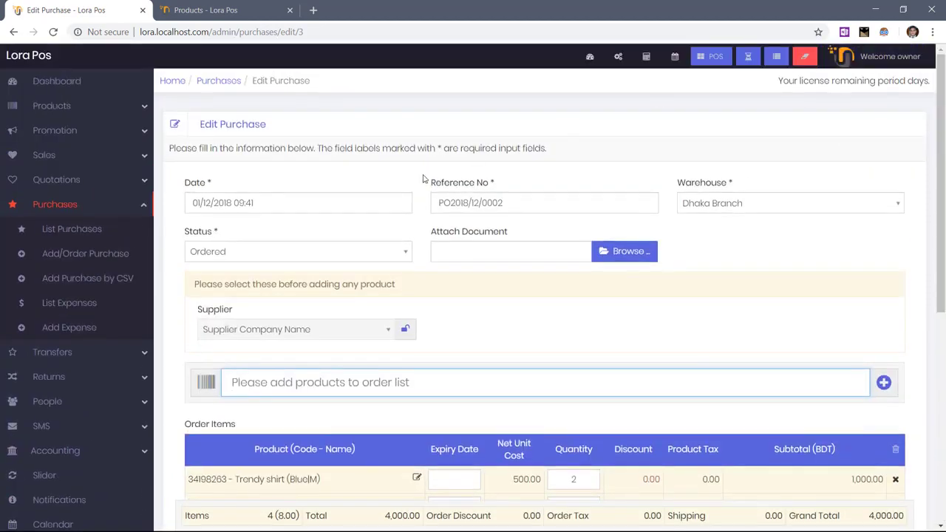
pyautogui.click(295, 253)
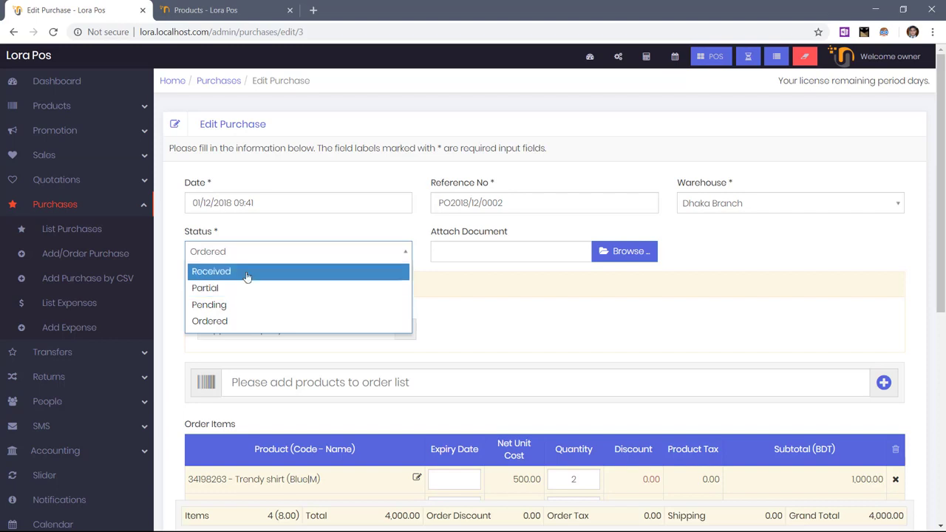
pyautogui.click(247, 272)
# Set the received quantity of the Trendy shirt (Blue|M) to 1 and submit the edited purchase
pyautogui.moveTo(943, 220); pyautogui.dragTo(943, 353)
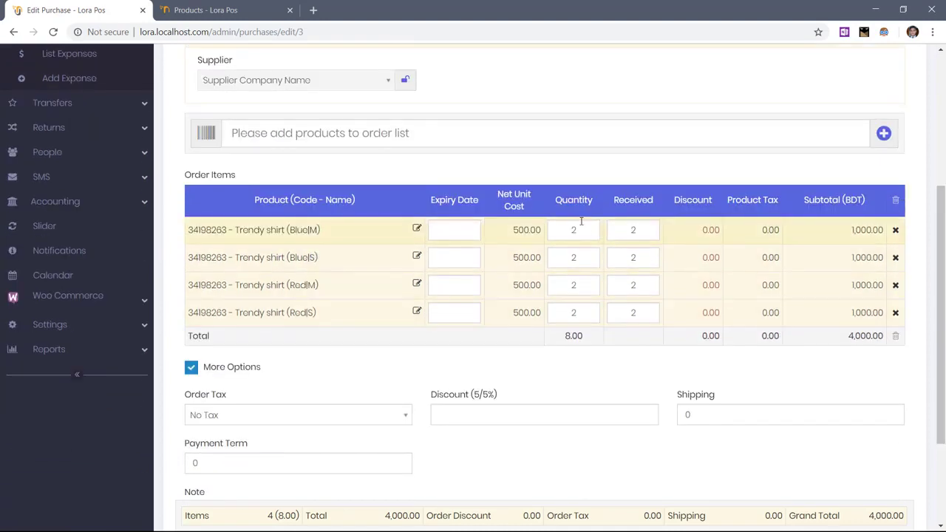
pyautogui.click(647, 226)
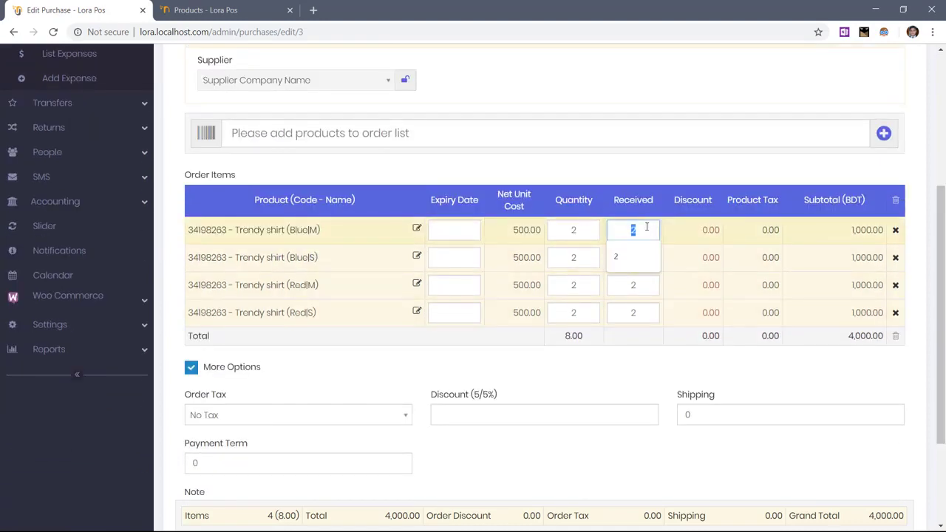
pyautogui.write('1')
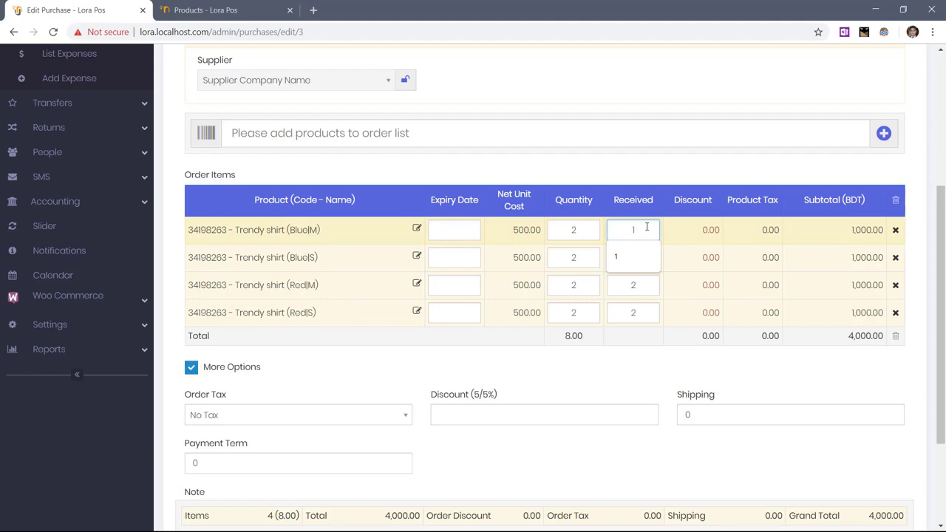
pyautogui.click(613, 365)
pyautogui.scroll(-1, 614, 365)
pyautogui.scroll(-2, 944, 314)
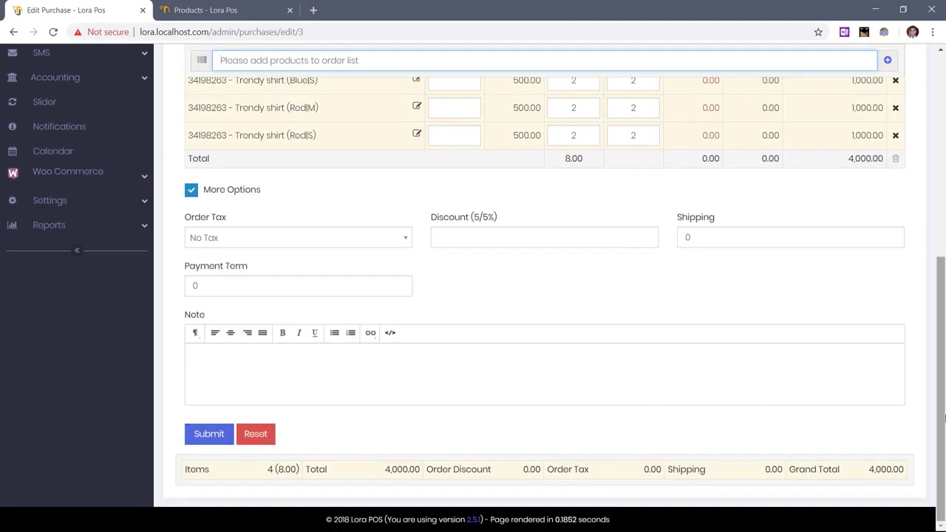
pyautogui.scroll(3, 944, 251)
pyautogui.scroll(-5, 942, 251)
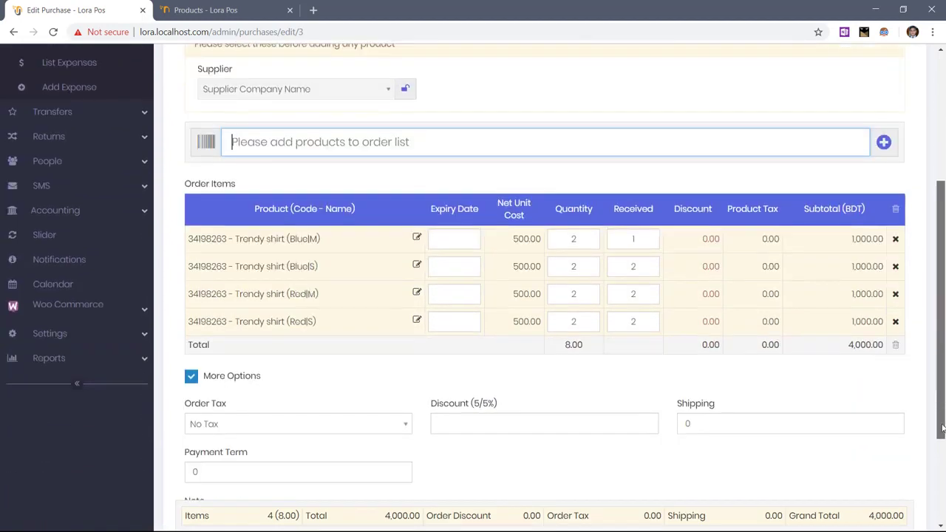
pyautogui.click(201, 435)
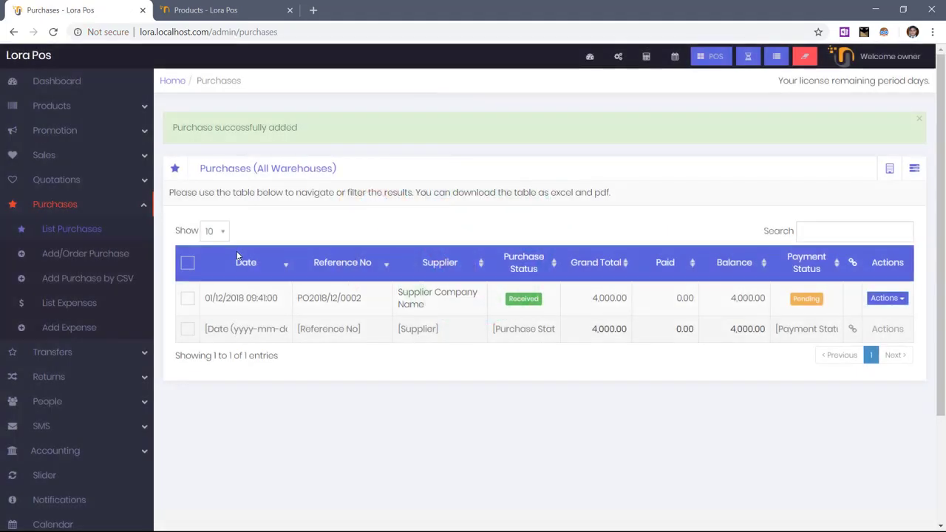
# Check the stock per variant in the received purchase's details and the Trendy shirt's quantity in the refreshed product list
pyautogui.click(345, 302)
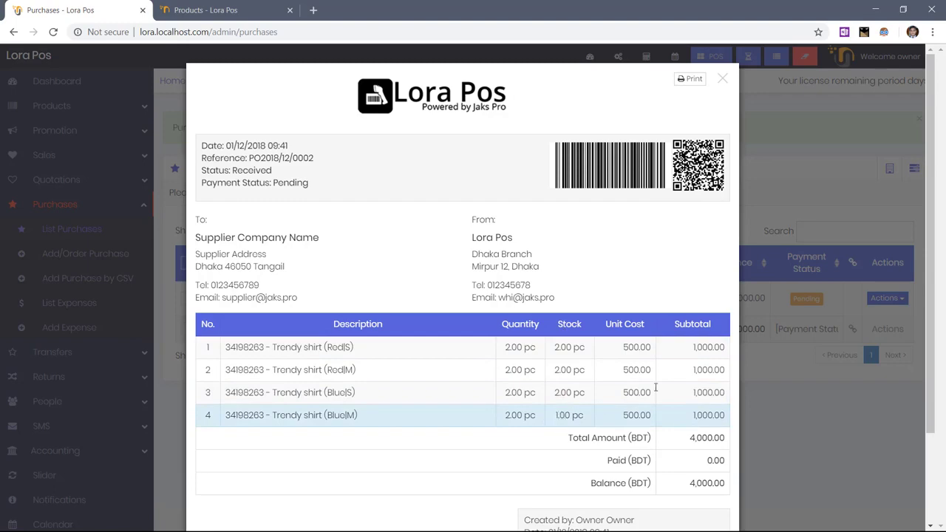
pyautogui.click(721, 79)
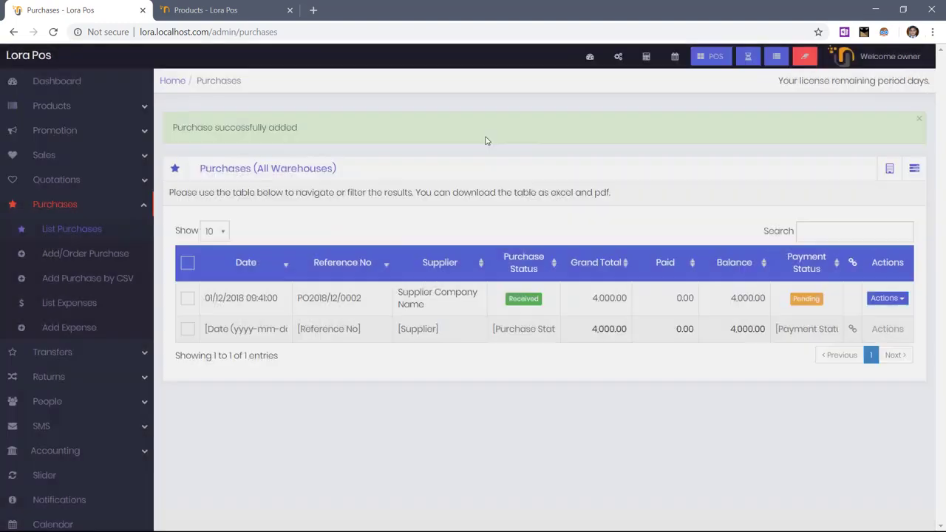
pyautogui.click(221, 10)
pyautogui.click(53, 32)
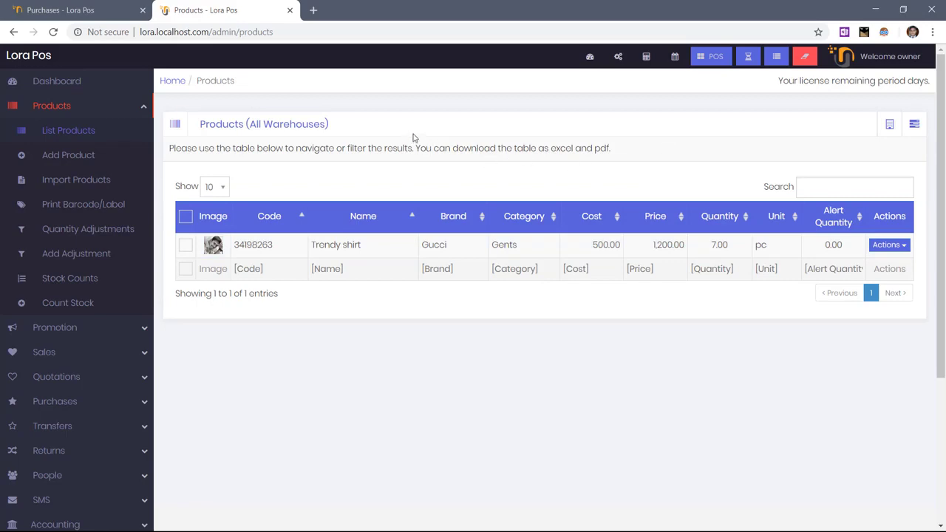
pyautogui.click(102, 13)
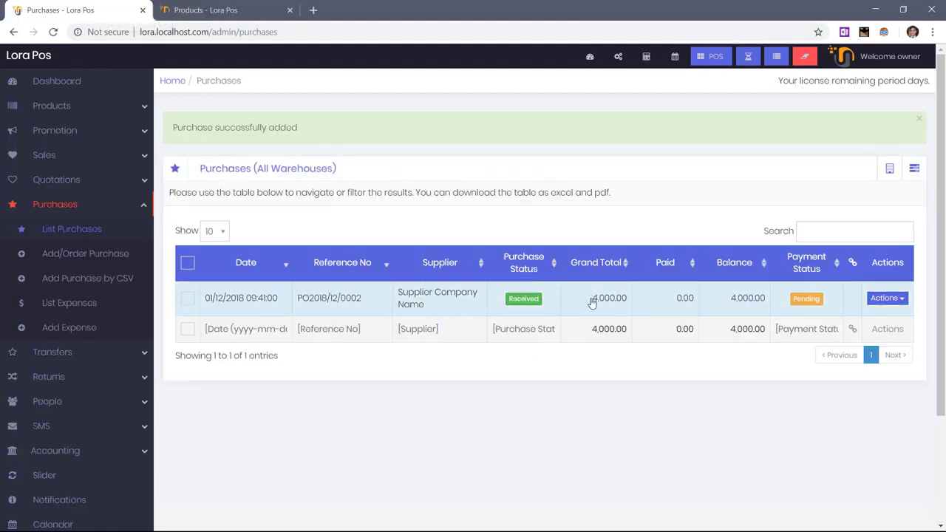
# Start a return for the received purchase and remove the Red|S, Red|M and Blue|S variants from its items
pyautogui.click(896, 300)
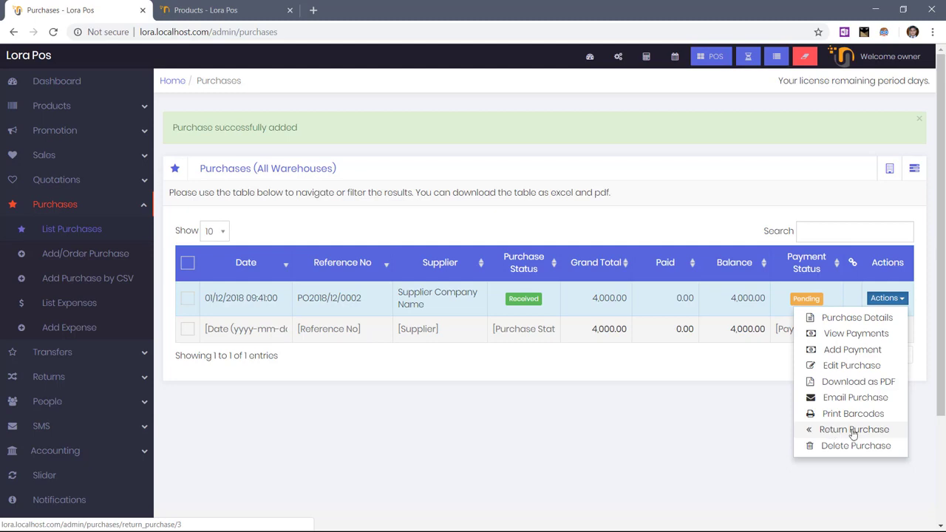
pyautogui.click(853, 431)
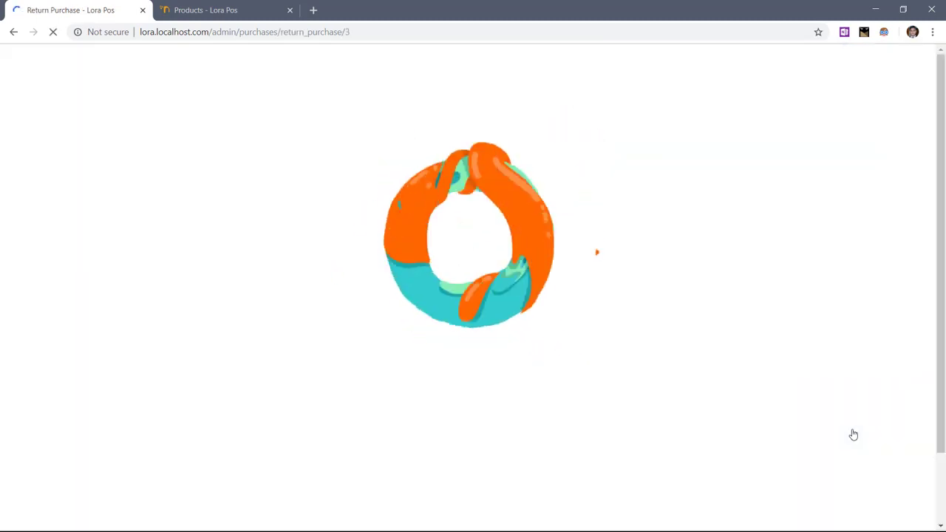
pyautogui.scroll(-2, 728, 400)
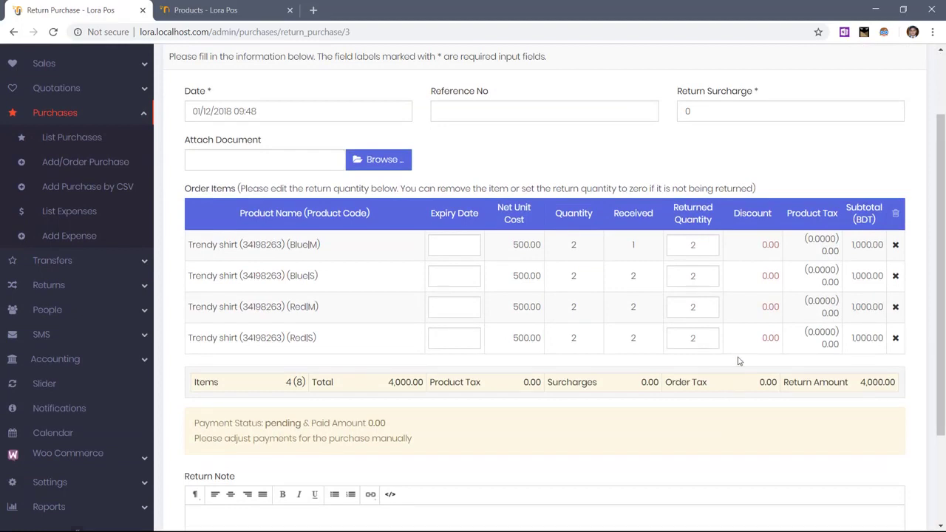
pyautogui.click(894, 339)
pyautogui.click(894, 307)
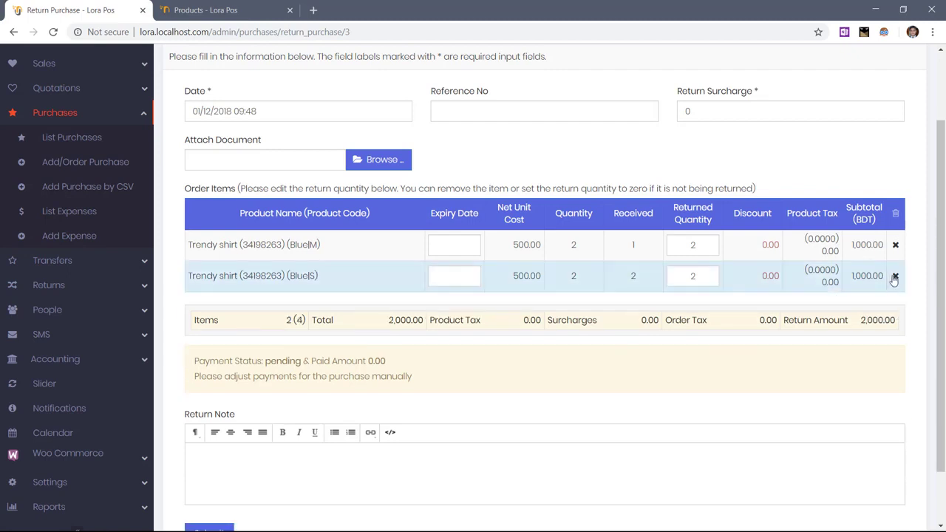
pyautogui.click(894, 277)
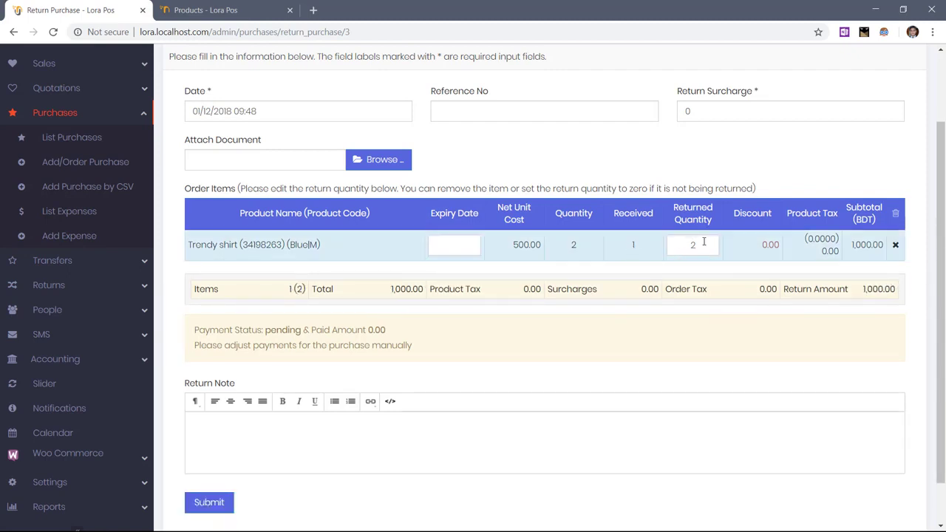
# Set the returned quantity of the Trendy shirt (Blue|M) to 1 and submit the return
pyautogui.doubleClick(683, 243)
pyautogui.write('1')
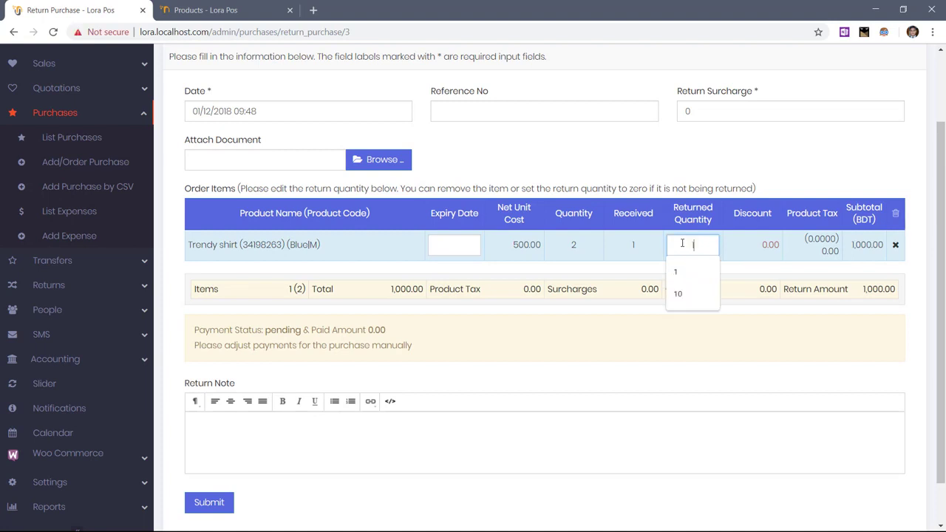
pyautogui.click(607, 275)
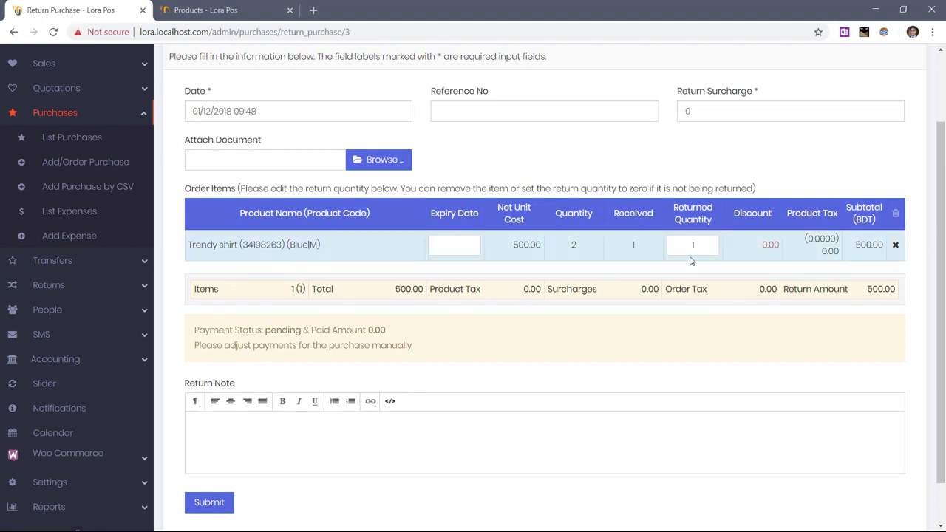
pyautogui.scroll(-1, 443, 355)
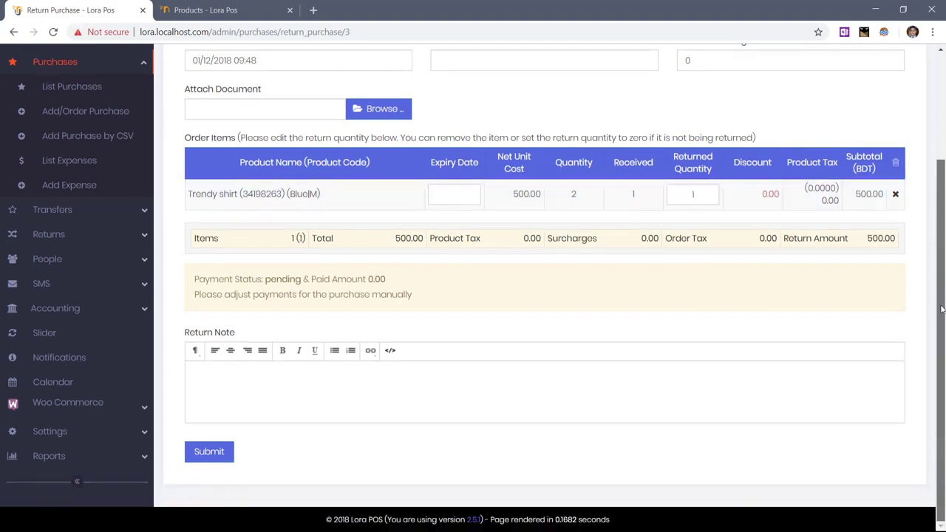
pyautogui.click(212, 452)
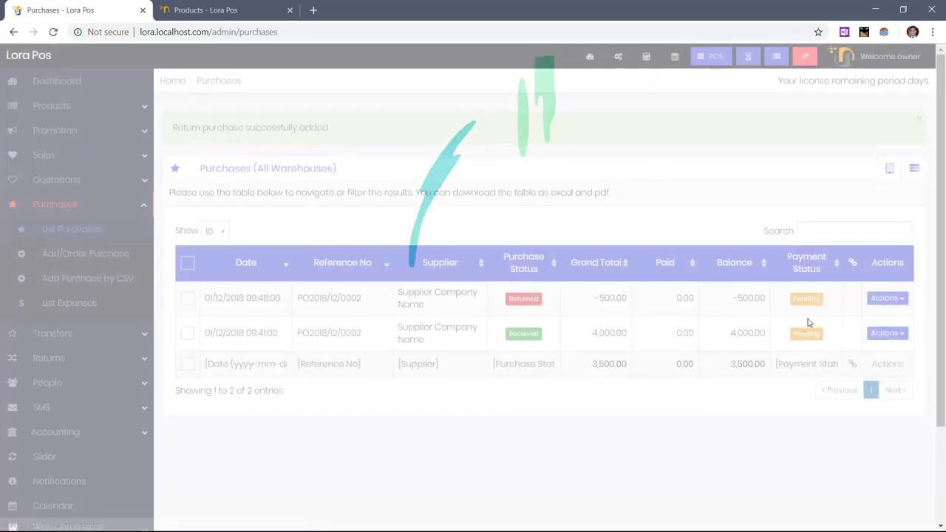
# Check the return in the purchases list and the Trendy shirt's warehouse quantities per variant in the product details
pyautogui.scroll(-1, 612, 298)
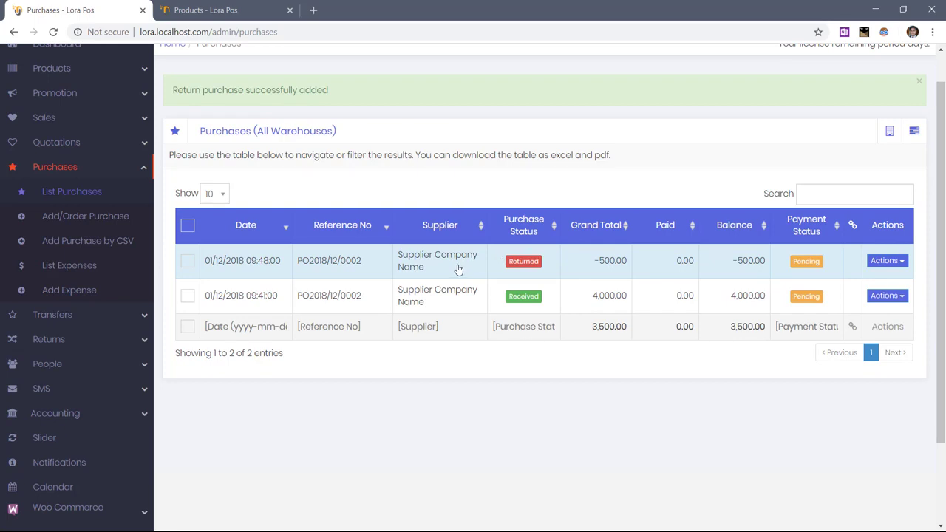
pyautogui.click(221, 10)
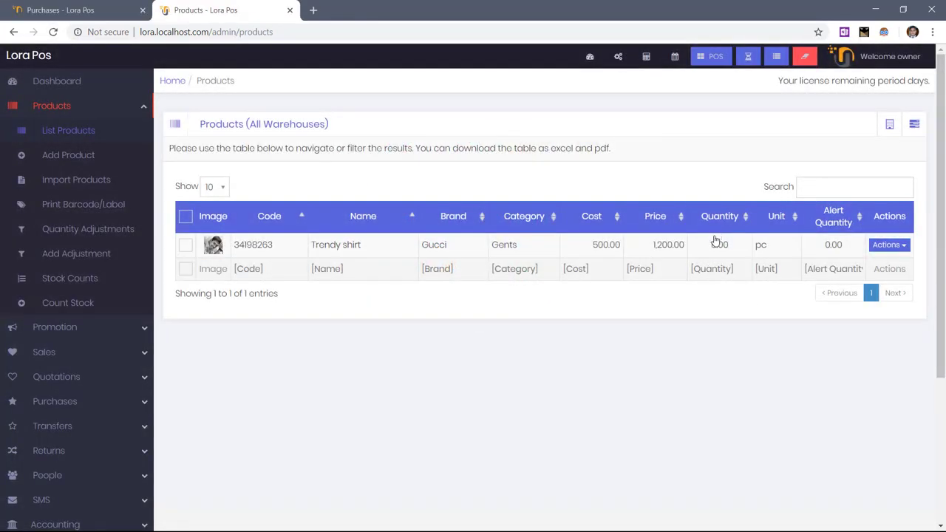
pyautogui.click(607, 248)
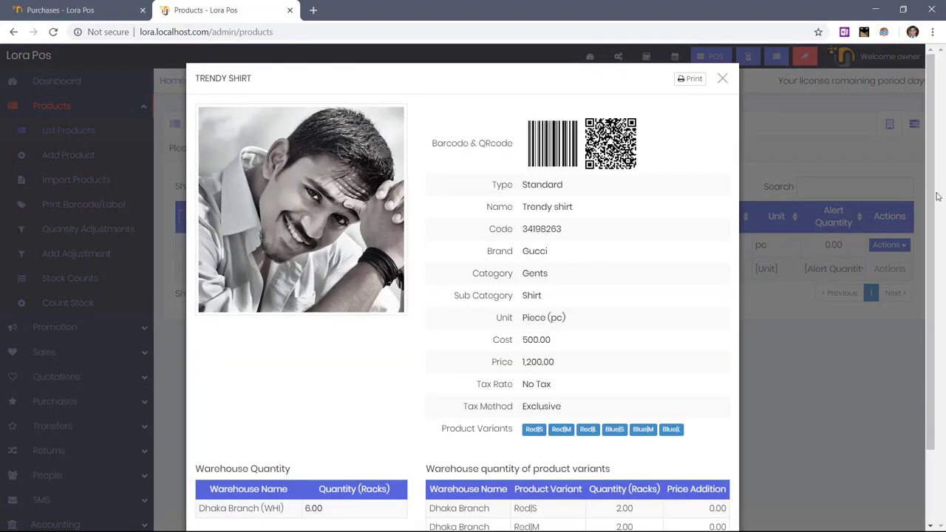
pyautogui.scroll(-2, 887, 258)
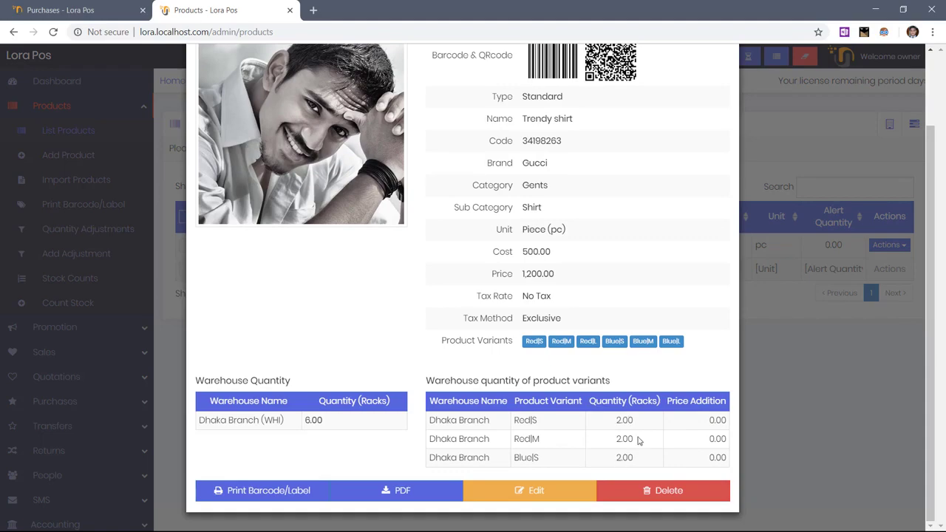
pyautogui.scroll(2, 930, 323)
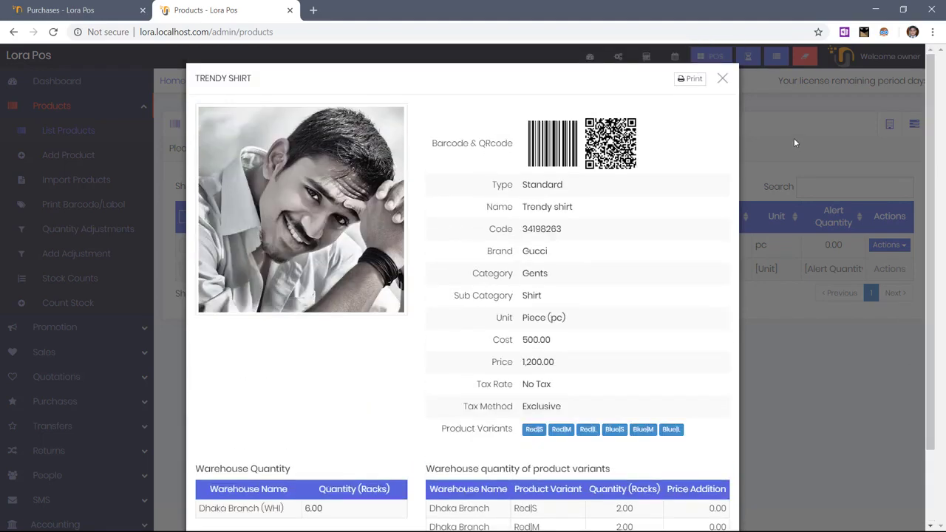
pyautogui.click(721, 77)
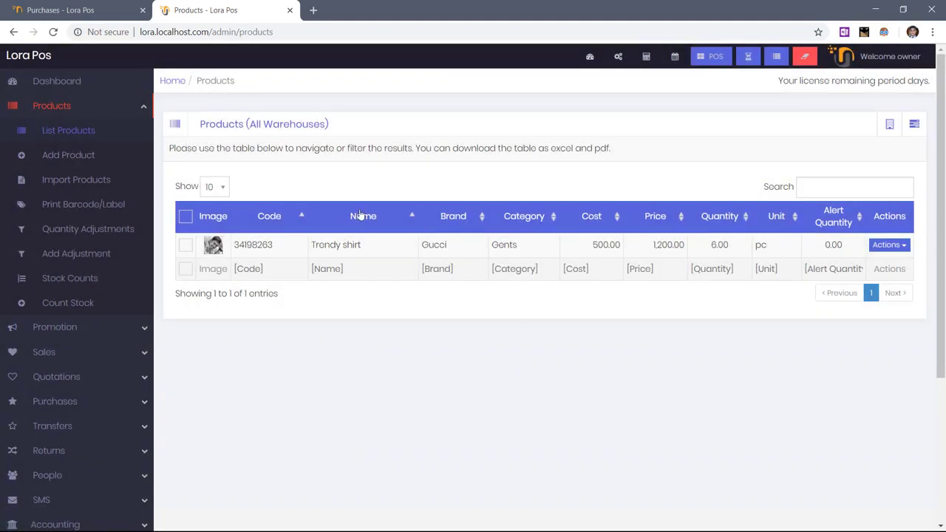
pyautogui.click(119, 14)
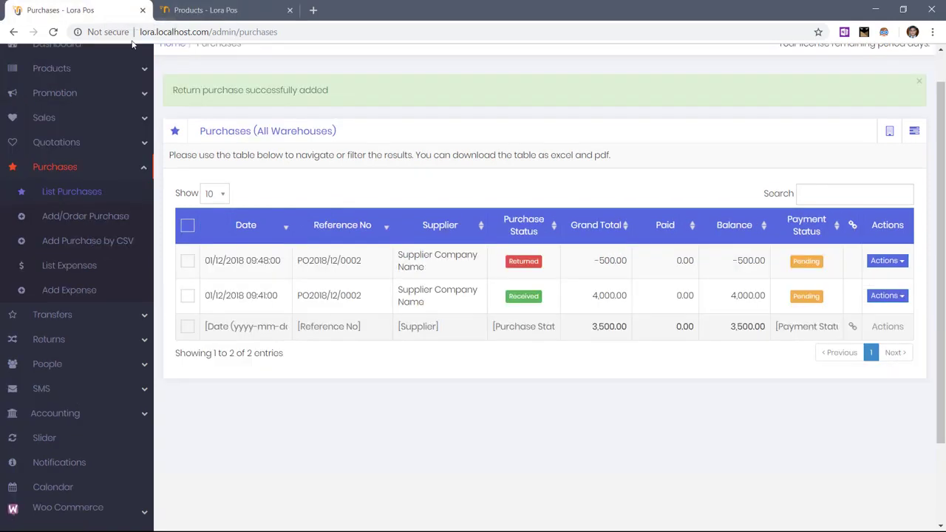
# Download the sample file for adding a purchase by CSV, open it in Excel and widen the Expiry column
pyautogui.click(123, 246)
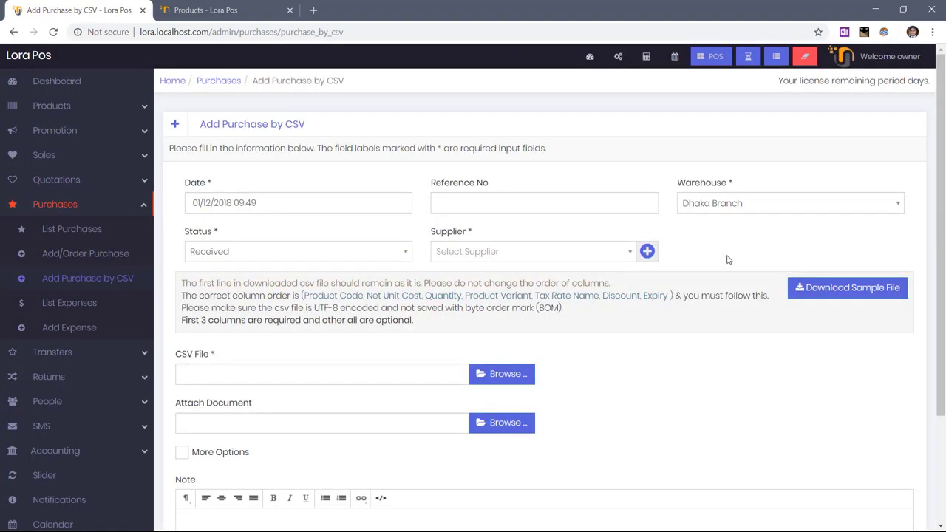
pyautogui.click(810, 289)
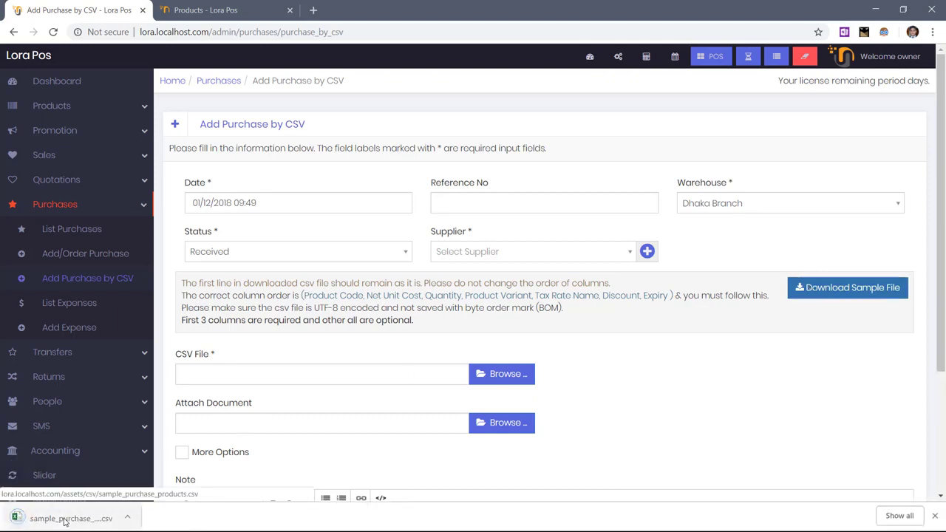
pyautogui.click(65, 519)
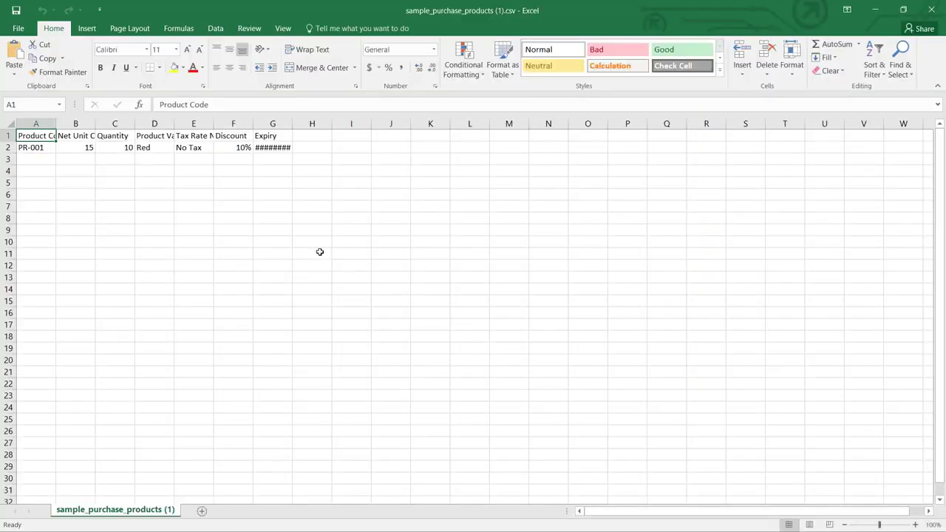
pyautogui.moveTo(290, 123); pyautogui.dragTo(304, 122)
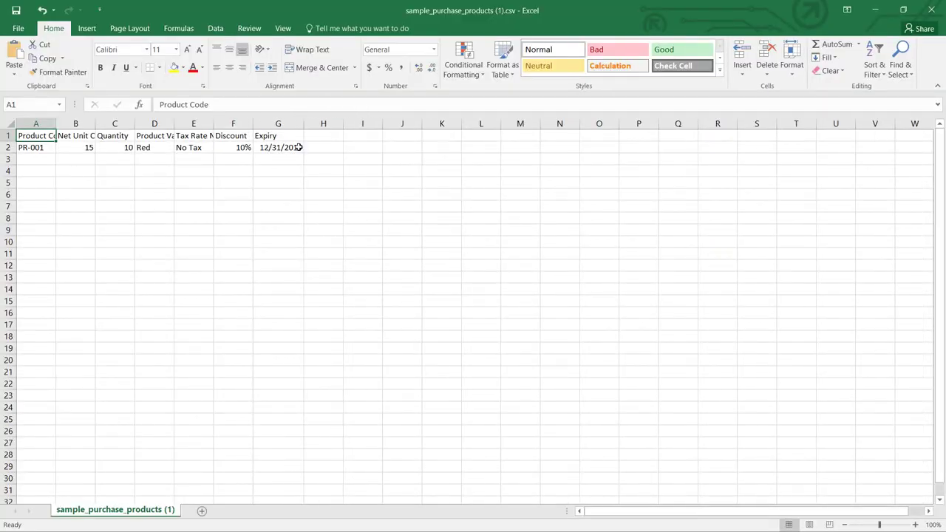
# Review the sample file's header row and its product code, net unit cost and quantity entries
pyautogui.click(7, 135)
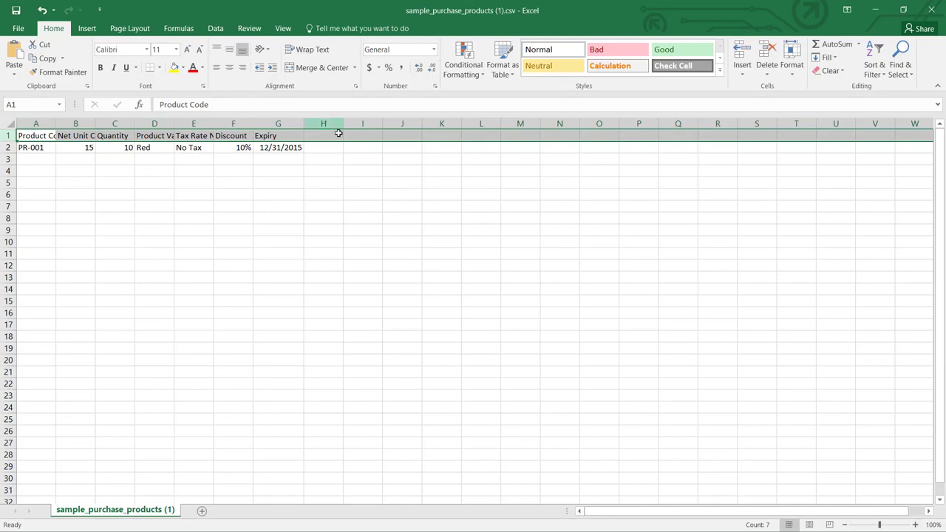
pyautogui.click(31, 148)
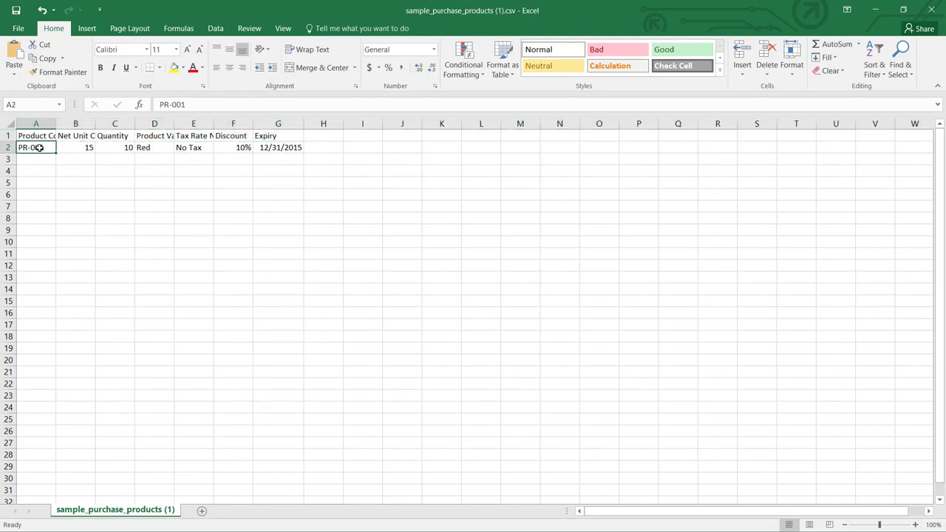
pyautogui.click(73, 146)
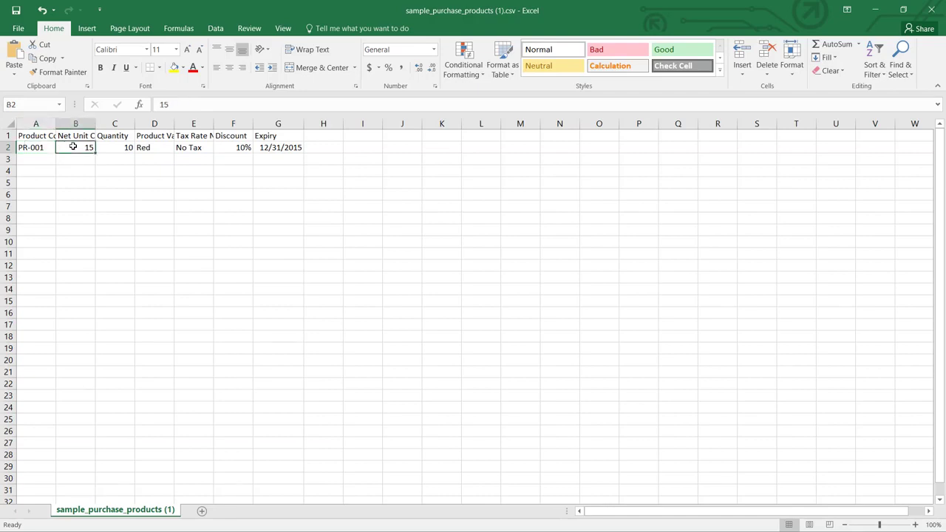
pyautogui.click(112, 146)
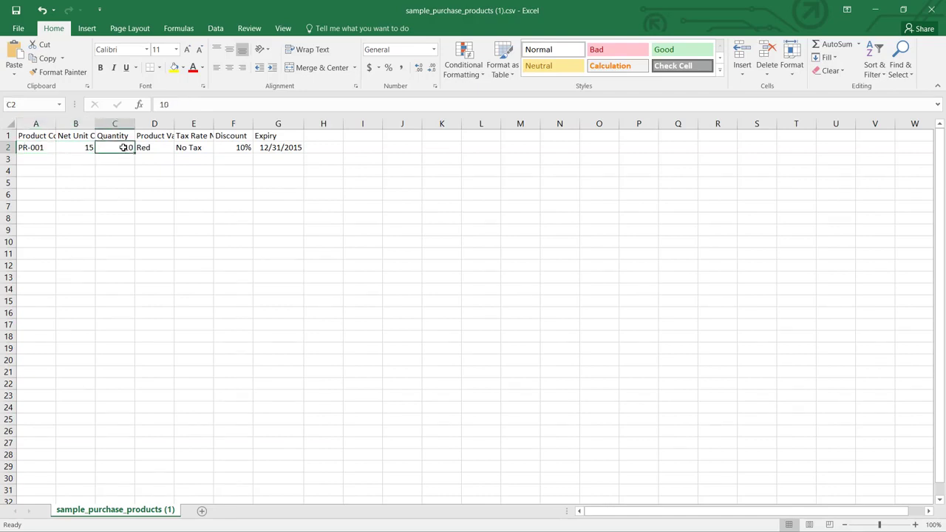
# Set the sample row's product variant to Red|S, check its tax rate and expiry cells, and close the file
pyautogui.click(159, 146)
pyautogui.click(196, 104)
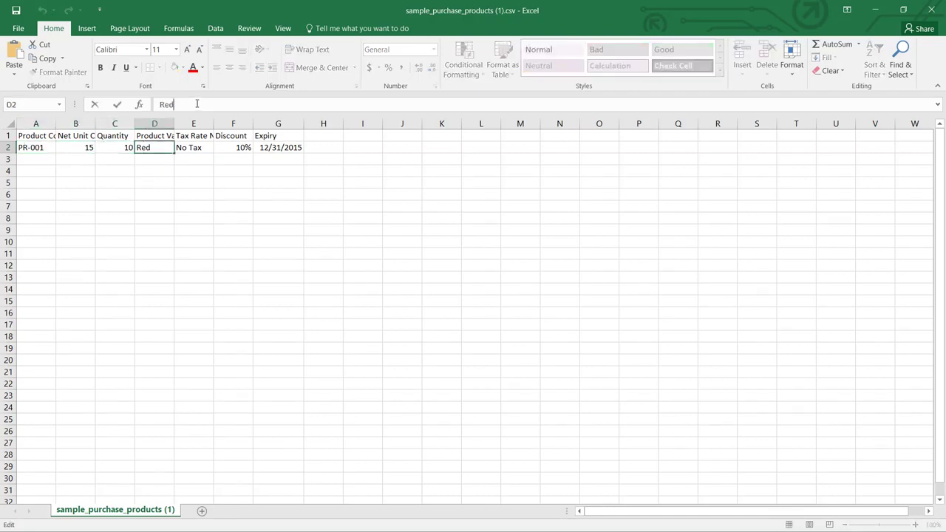
pyautogui.write('|S')
pyautogui.click(202, 149)
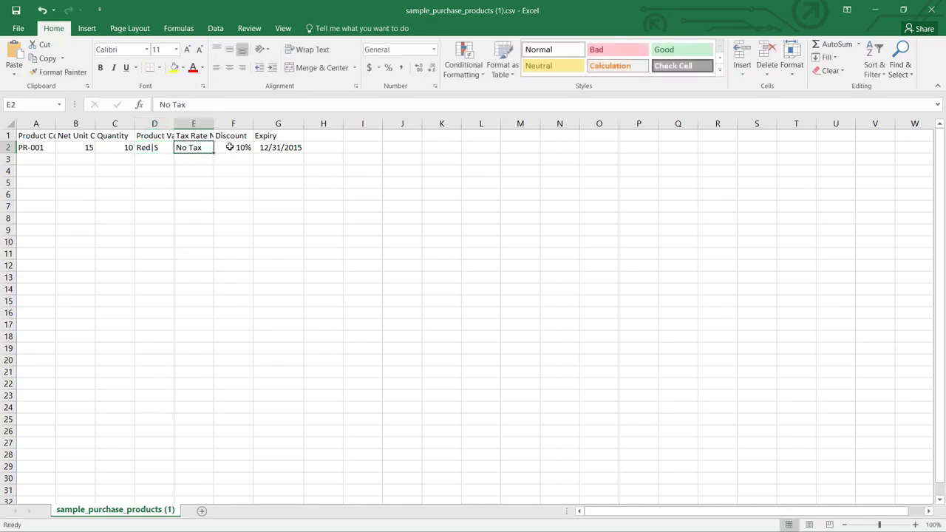
pyautogui.click(283, 148)
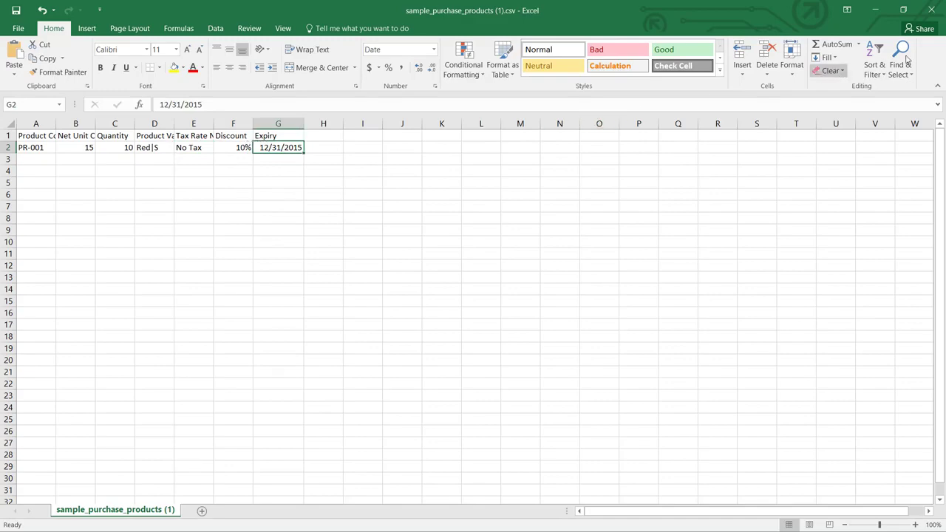
pyautogui.click(931, 9)
pyautogui.click(473, 288)
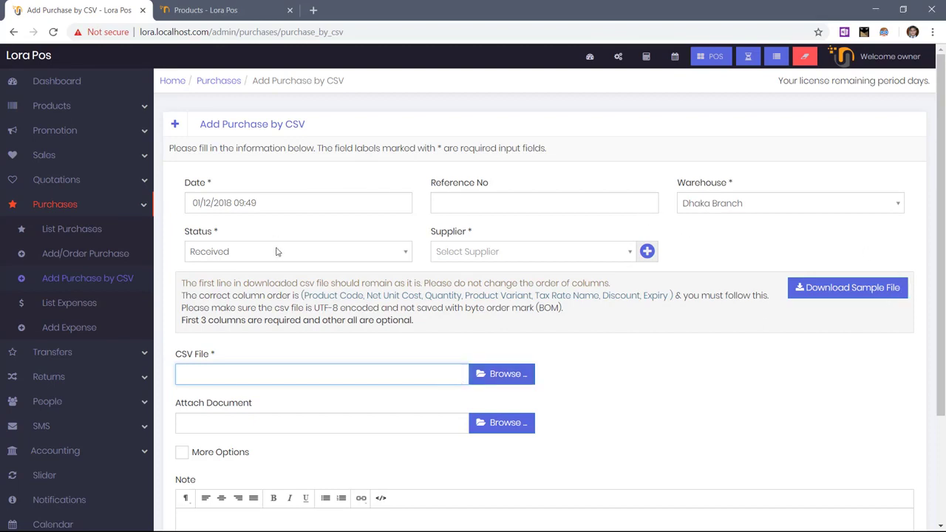
# Look over the supplier, CSV file, attachment and note fields of the Add Purchase by CSV form
pyautogui.click(457, 255)
pyautogui.click(677, 341)
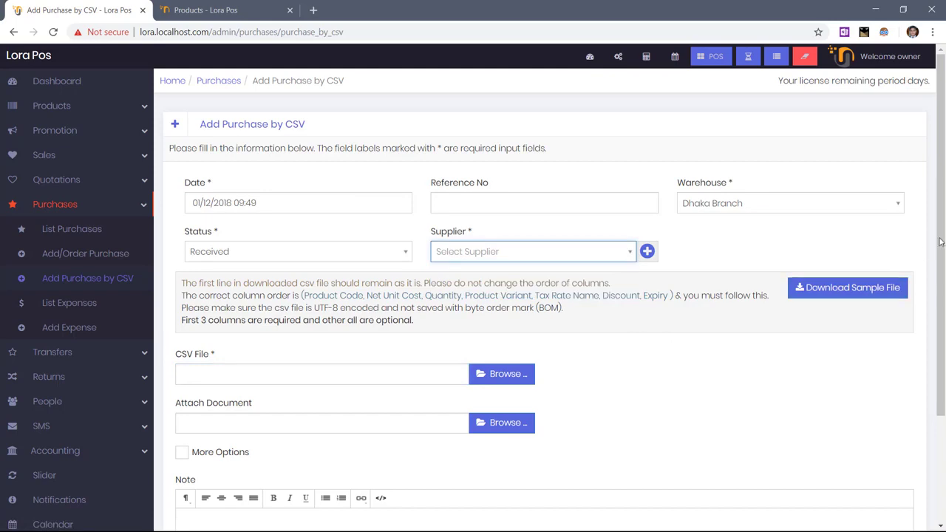
pyautogui.moveTo(942, 242); pyautogui.dragTo(944, 387)
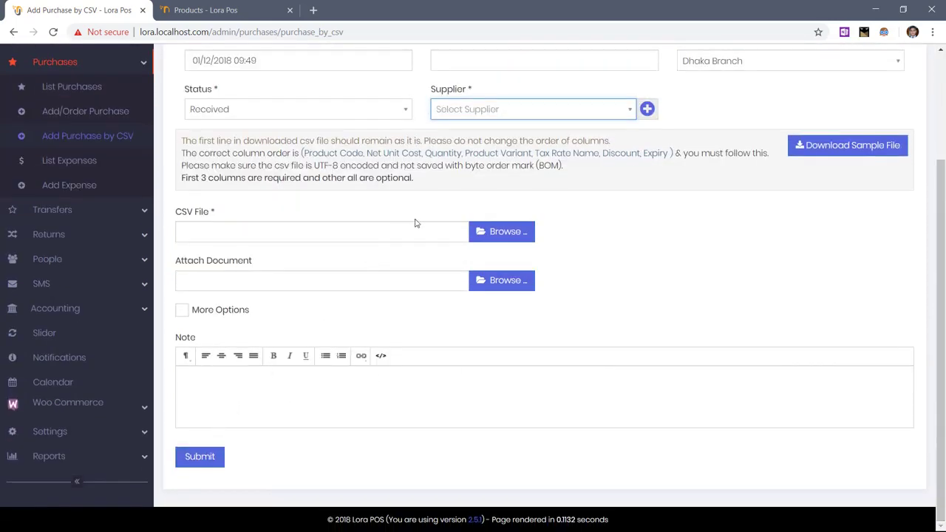
pyautogui.moveTo(941, 286); pyautogui.dragTo(940, 180)
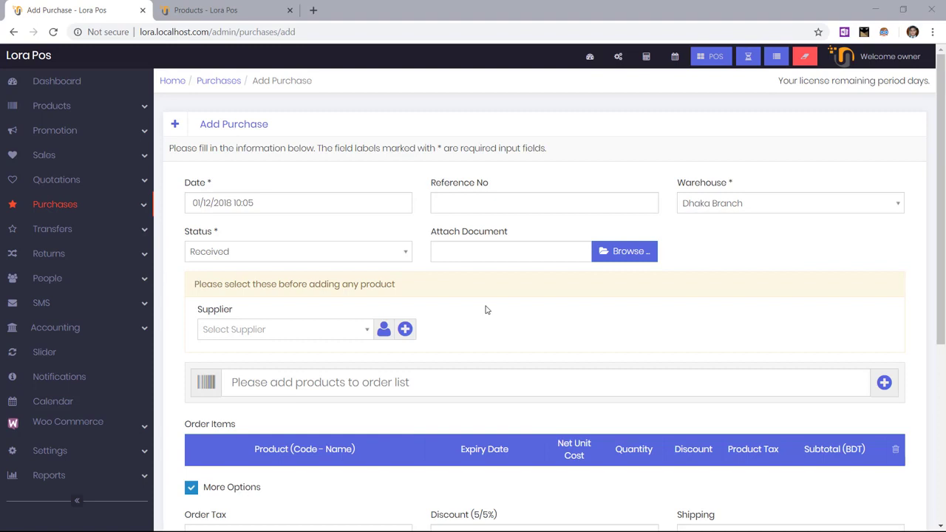
# Choose Supplier Company Name (Test Supplier) as the supplier of the new purchase
pyautogui.scroll(-1, 850, 266)
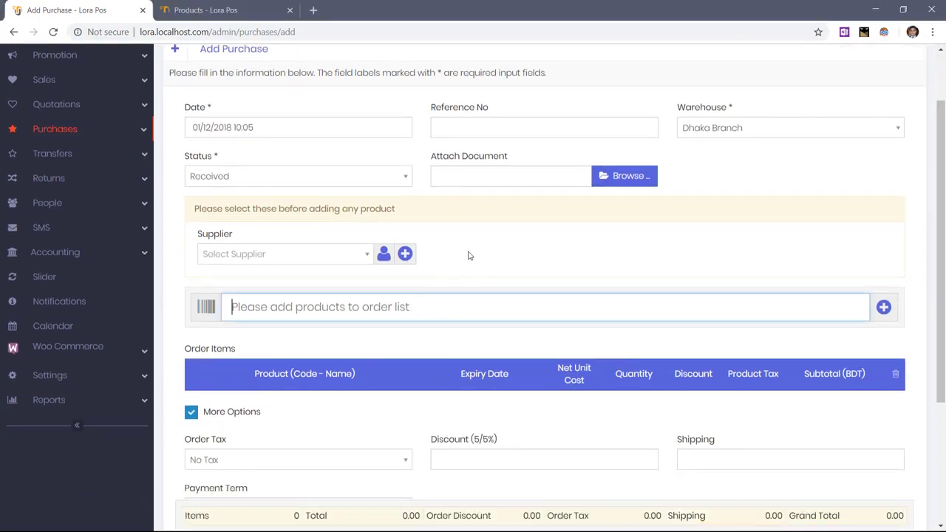
pyautogui.click(468, 254)
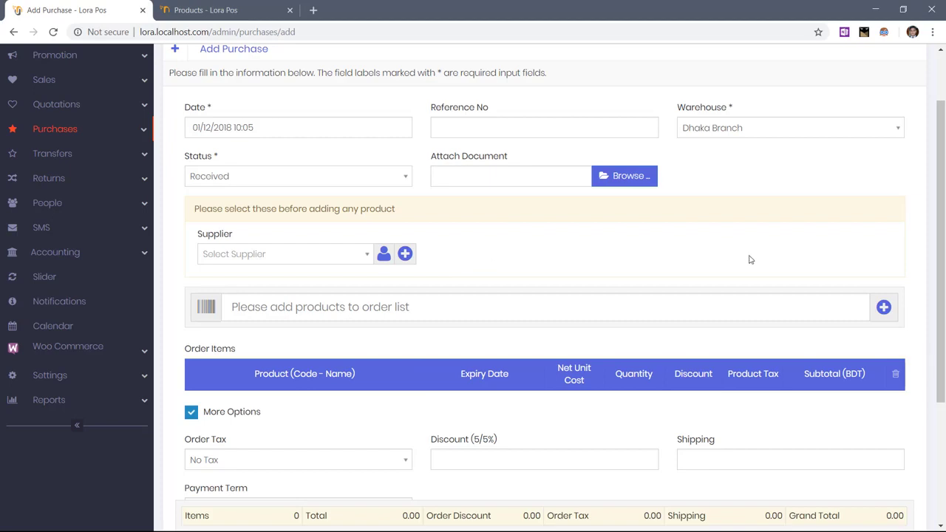
pyautogui.scroll(1, 750, 260)
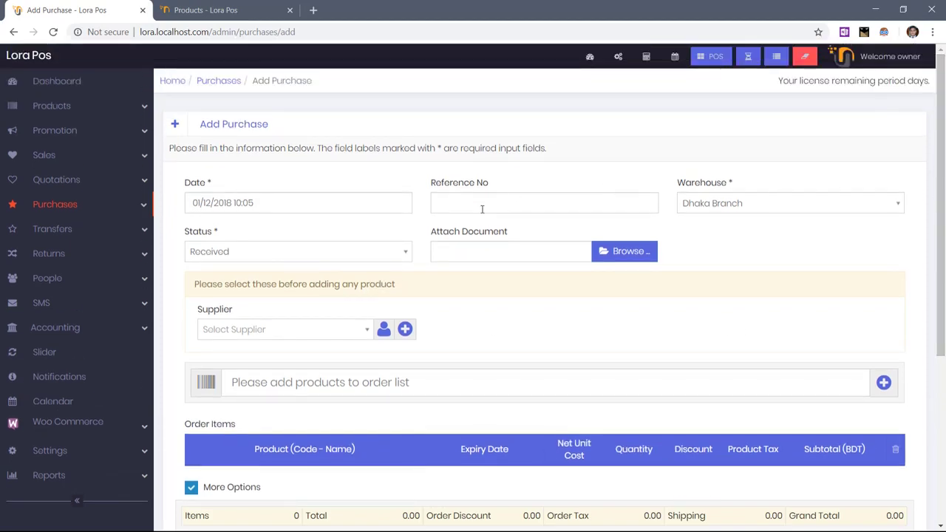
pyautogui.click(350, 325)
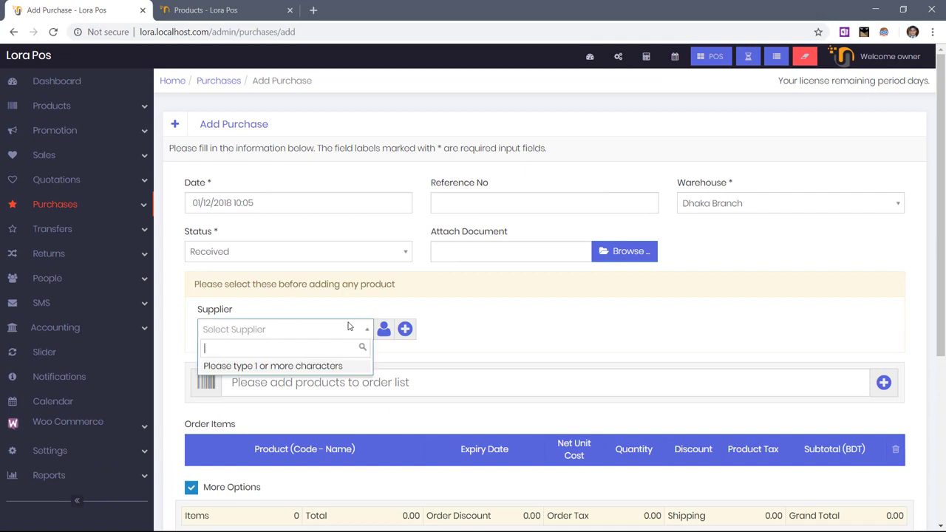
pyautogui.write('t')
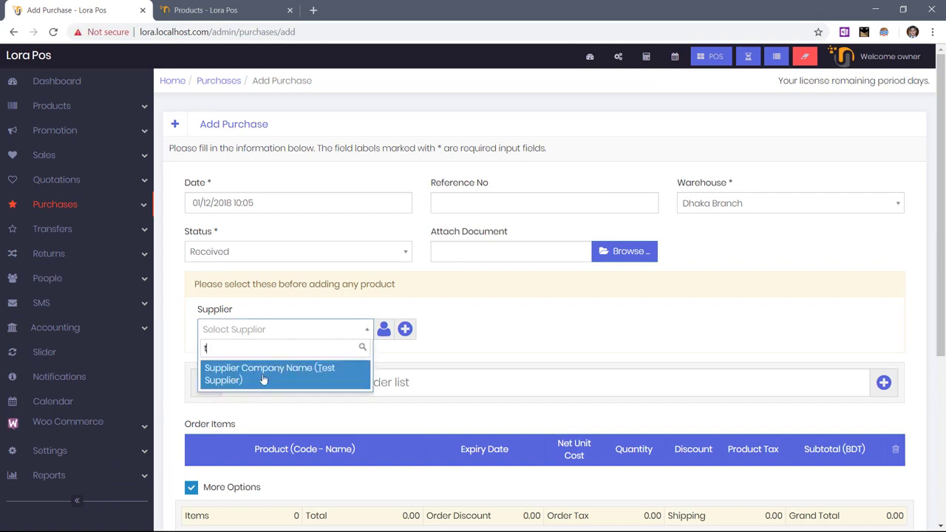
pyautogui.click(263, 379)
# Add the Trendy shirt (Red|S) to the order items using product code 34198263
pyautogui.scroll(-1, 369, 355)
pyautogui.click(481, 333)
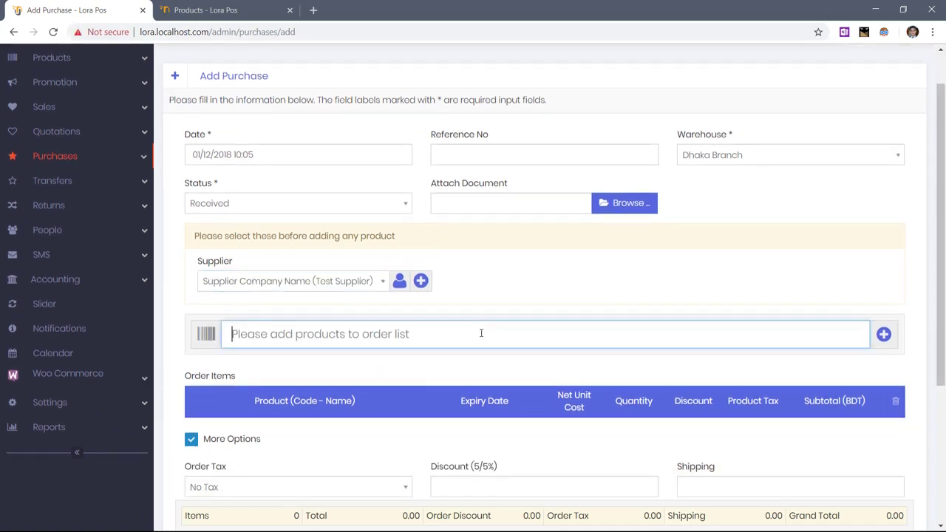
pyautogui.write('34198263')
# Set the Trendy shirt item's expiry date to 01/01/2019 and submit the purchase
pyautogui.scroll(-1, 311, 360)
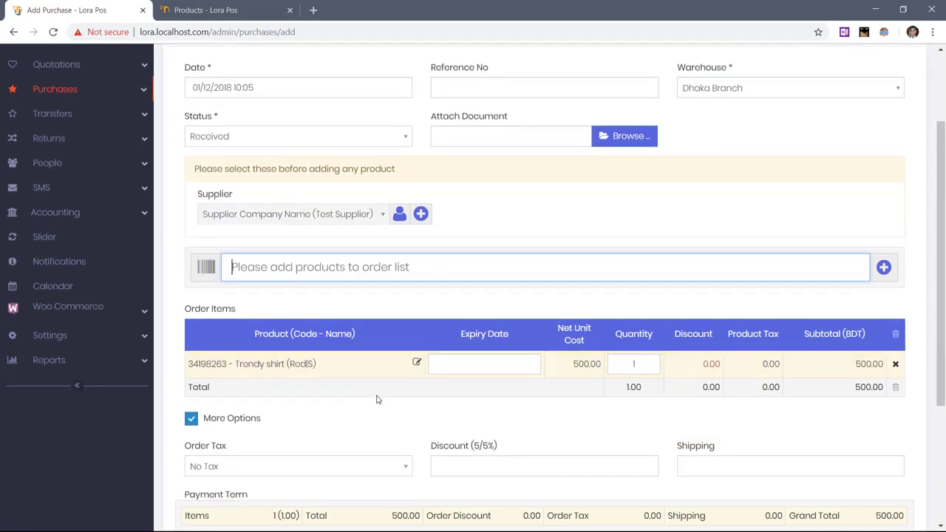
pyautogui.click(476, 362)
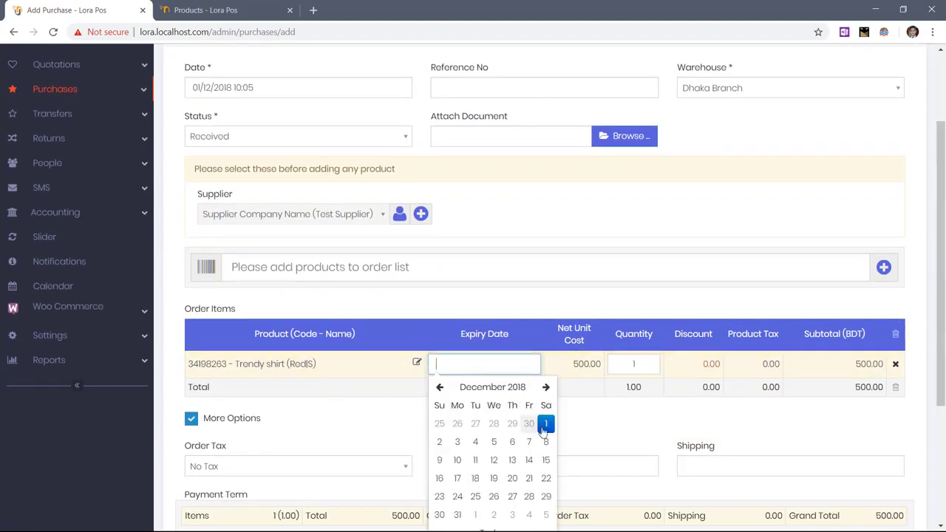
pyautogui.click(514, 388)
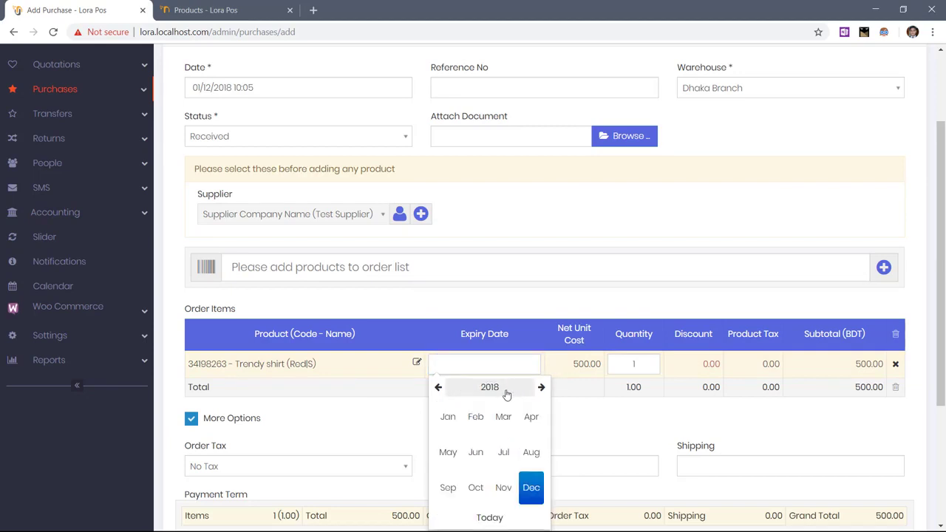
pyautogui.click(506, 389)
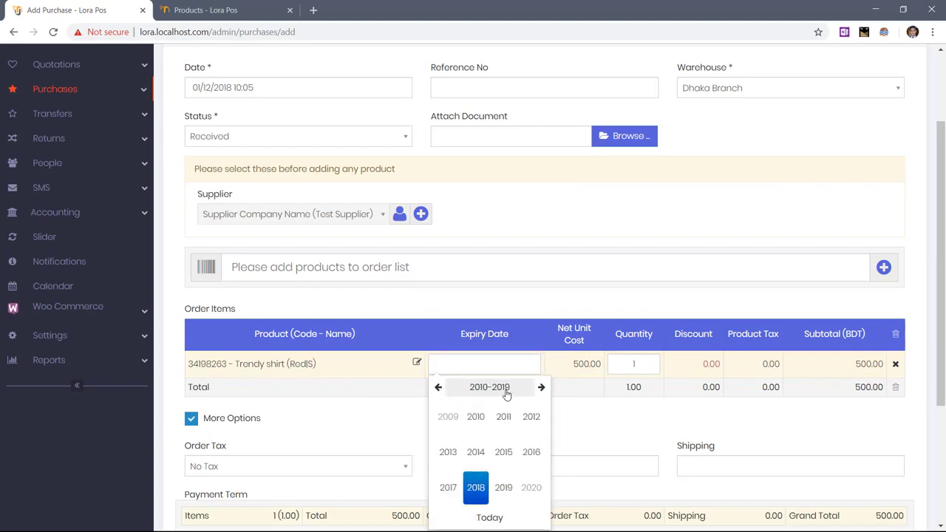
pyautogui.click(503, 487)
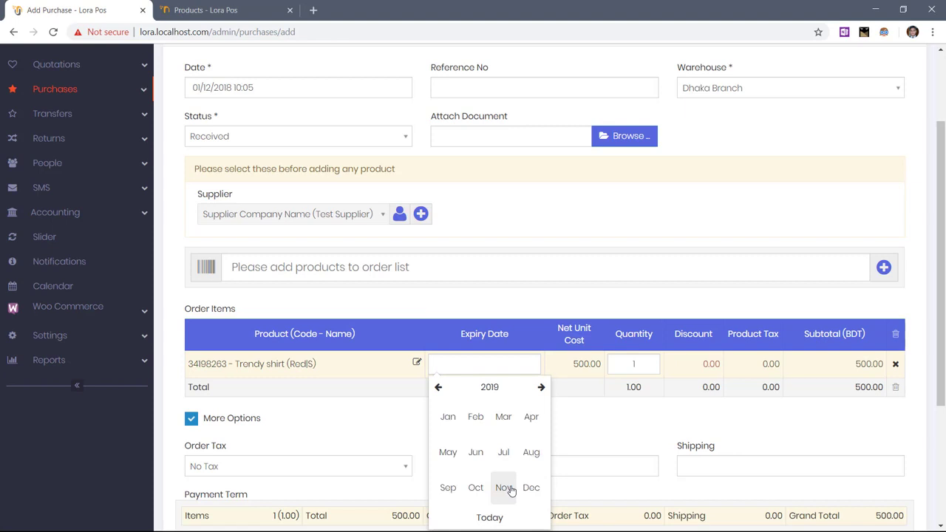
pyautogui.click(448, 418)
pyautogui.click(475, 423)
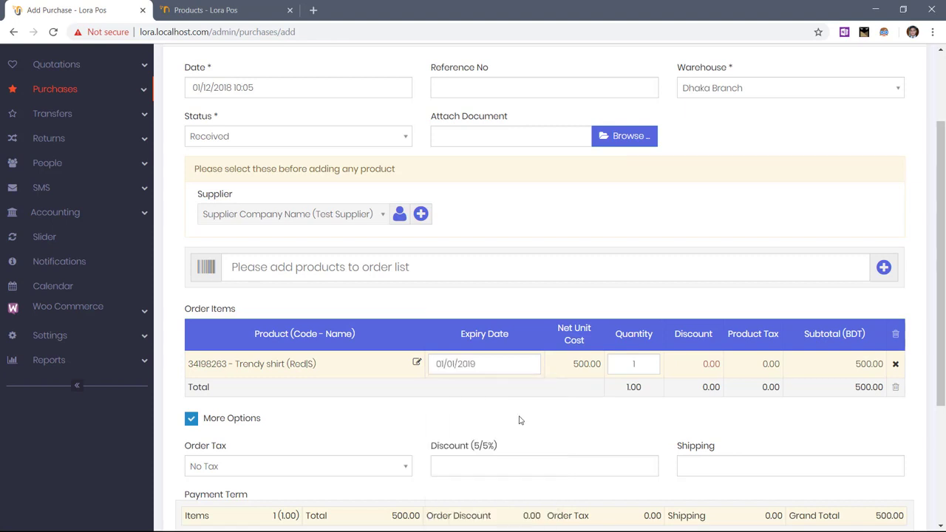
pyautogui.scroll(-3, 520, 420)
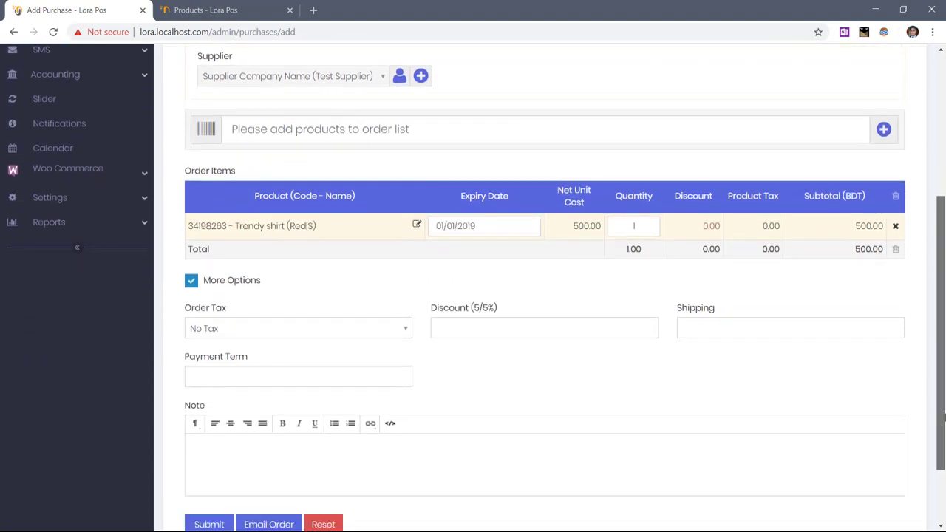
pyautogui.click(212, 456)
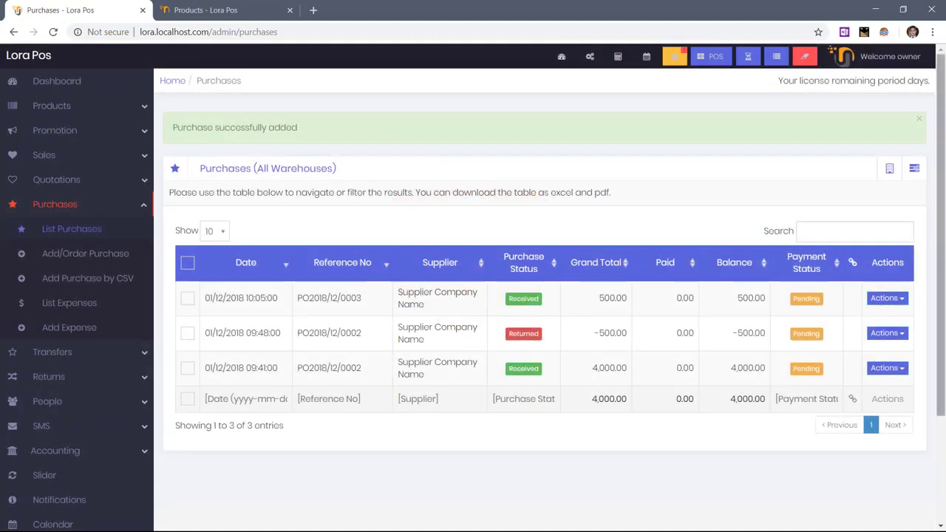
# Open the Product Expiry Alerts report to check the Trendy shirt's expiry entry
pyautogui.scroll(-1, 154, 451)
pyautogui.click(145, 456)
pyautogui.scroll(-3, 347, 295)
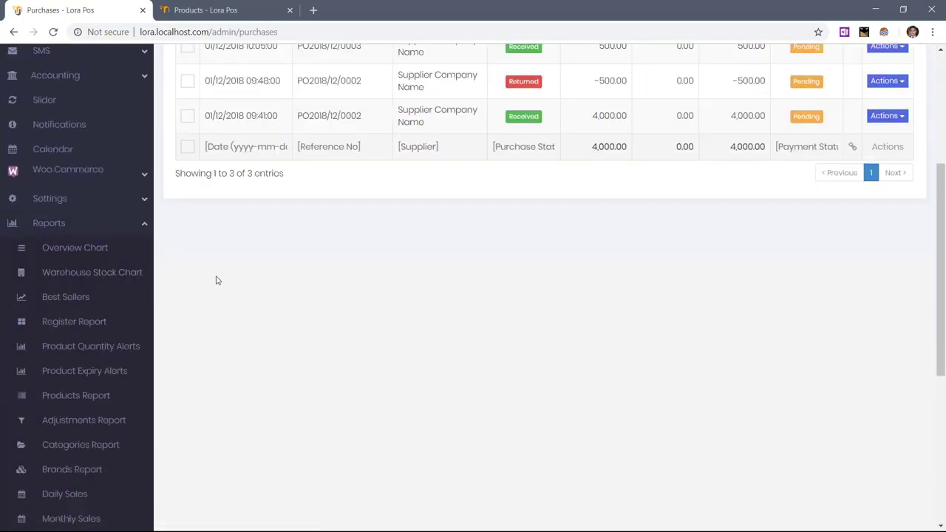
pyautogui.click(109, 375)
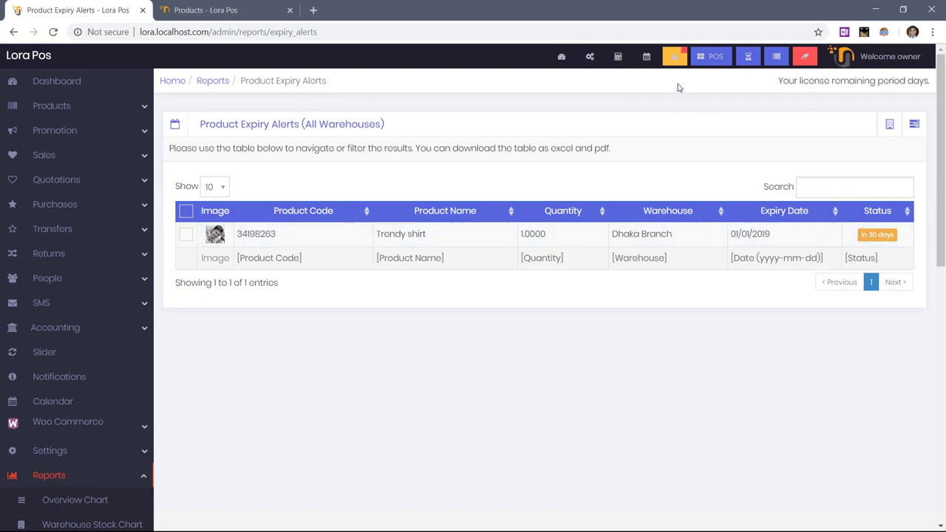
# Check the expiry alerts entry in the header notifications and the report it links to
pyautogui.click(671, 60)
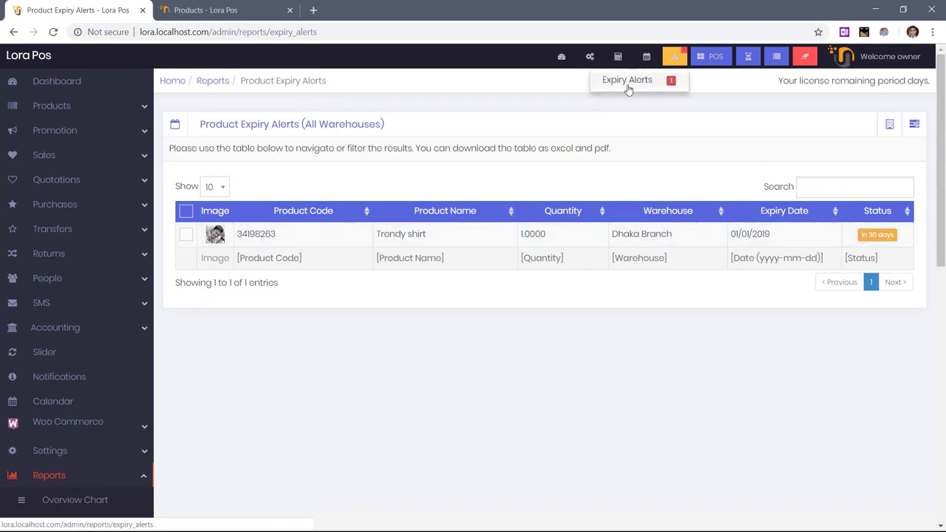
pyautogui.click(627, 83)
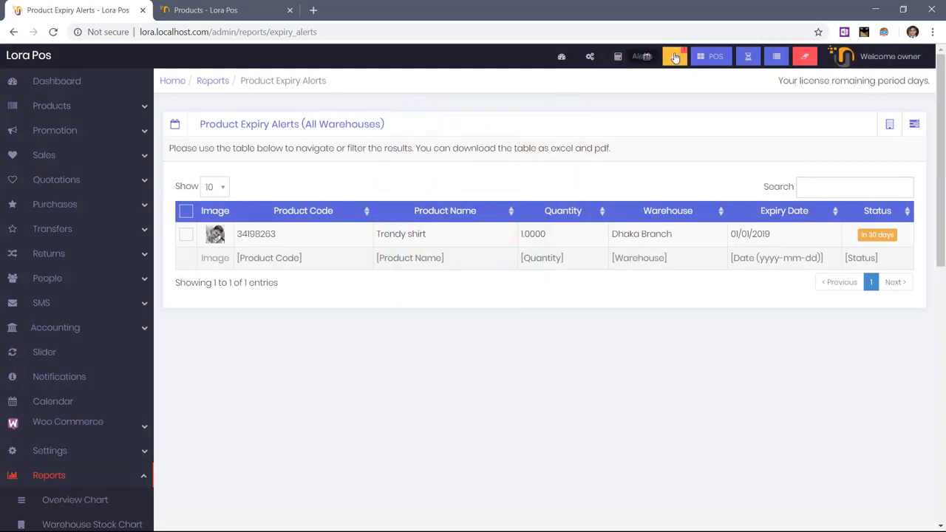
pyautogui.click(665, 58)
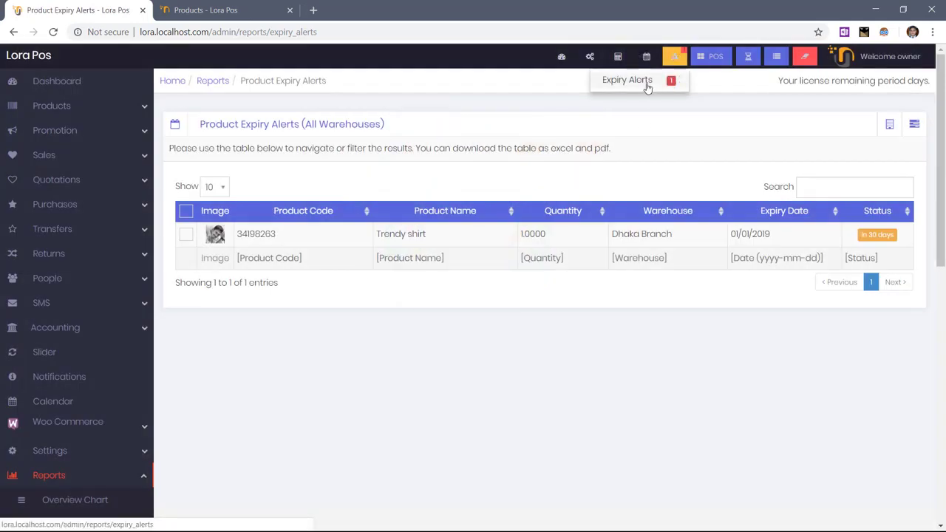
pyautogui.click(630, 147)
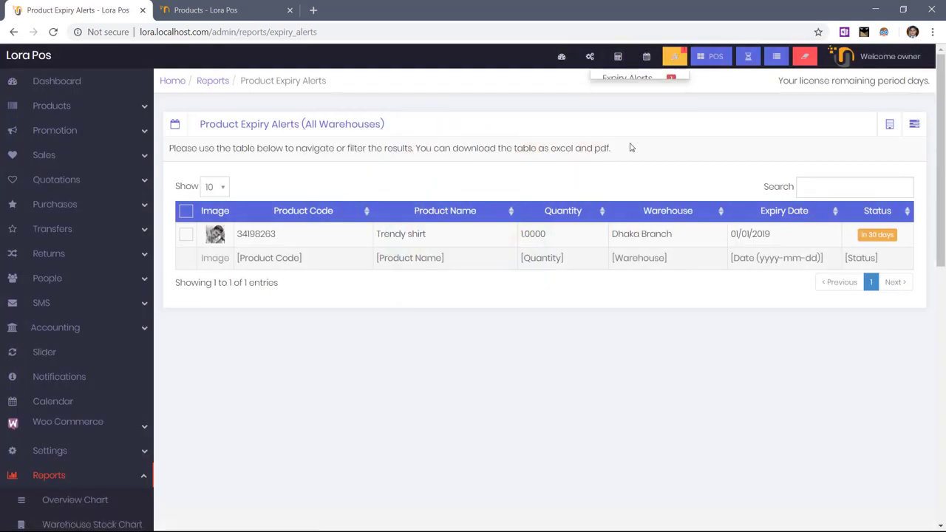
# Select the Trendy shirt entry in the expiry alerts report and check the shirt's stock quantity in the product list
pyautogui.click(185, 235)
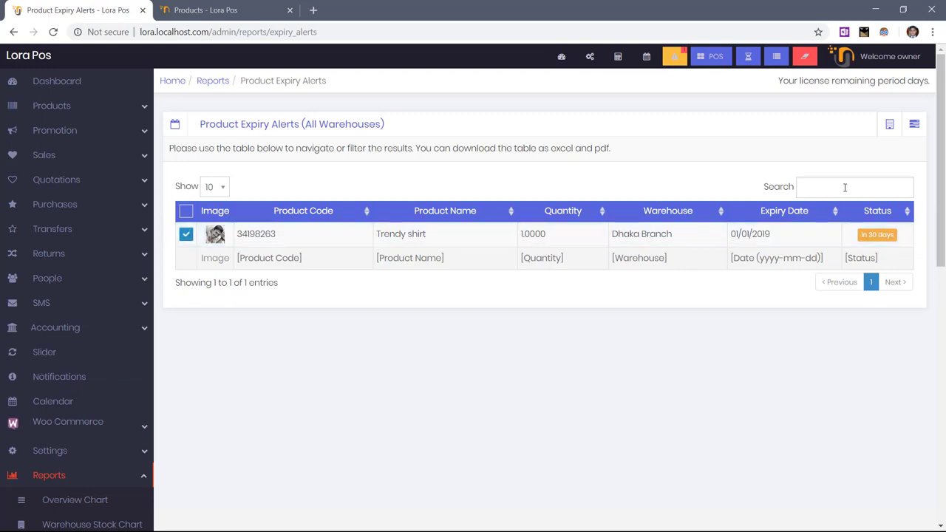
pyautogui.click(913, 125)
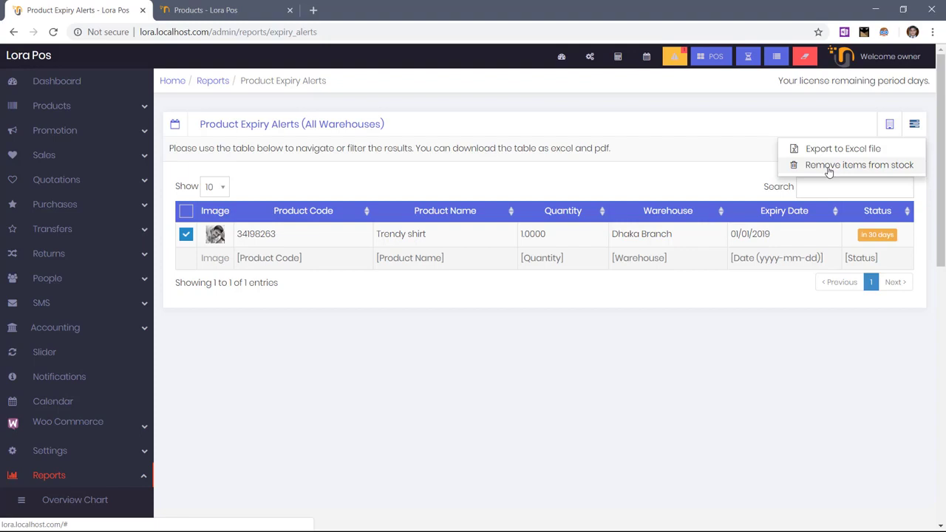
pyautogui.click(90, 109)
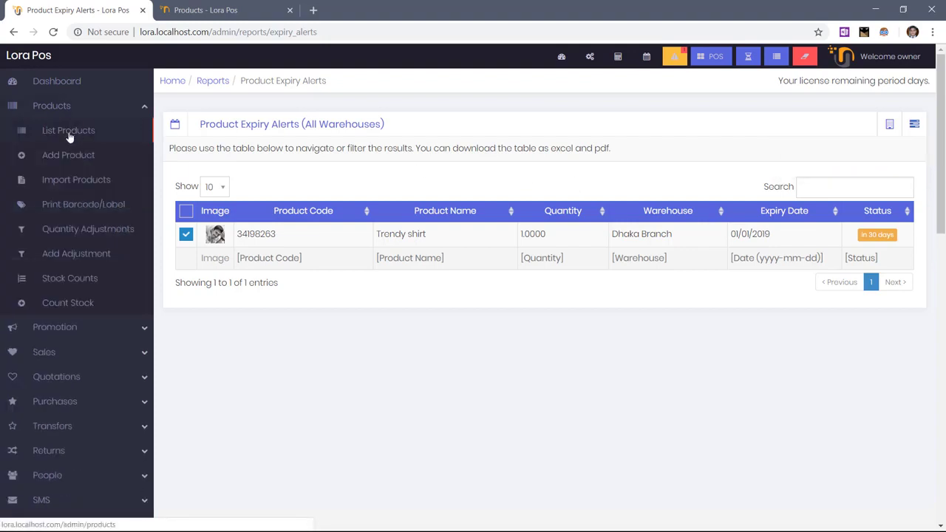
pyautogui.click(69, 135)
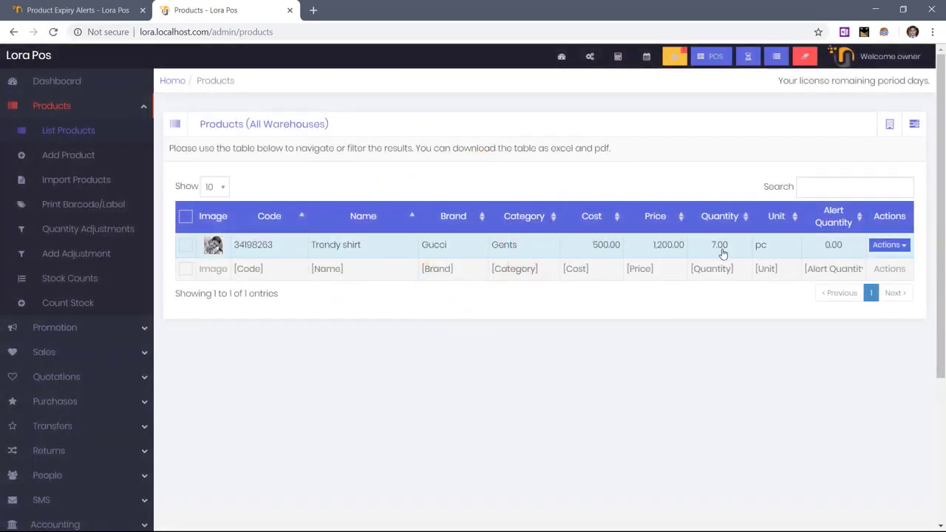
# Remove the selected Trendy shirt entry from stock through the Product Expiry Alerts report
pyautogui.click(95, 11)
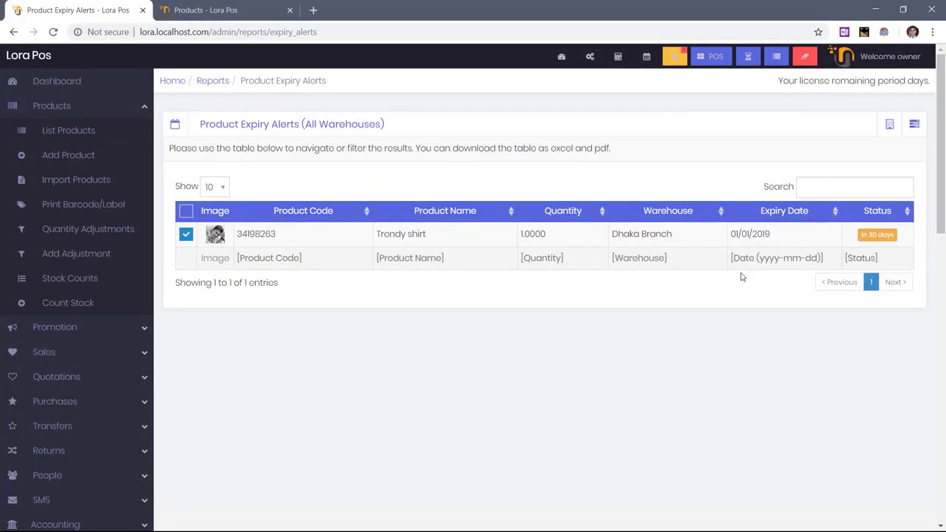
pyautogui.click(914, 125)
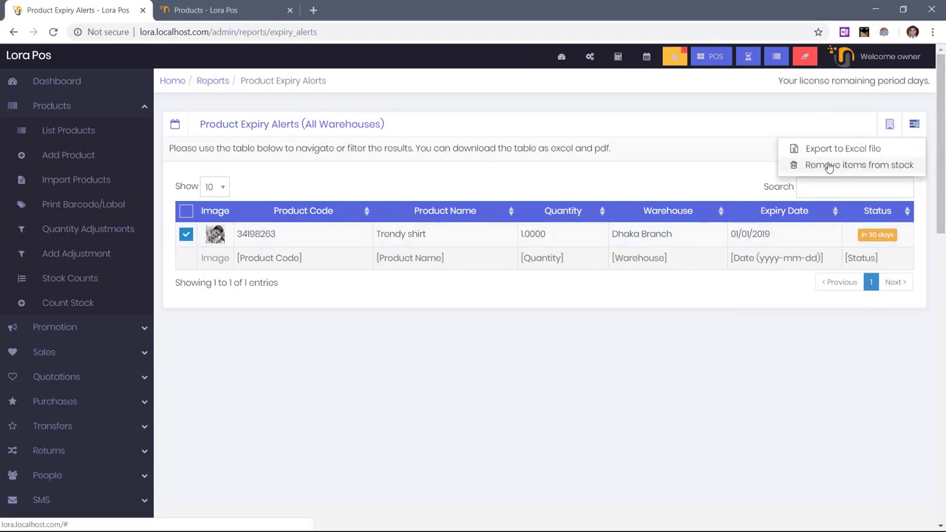
pyautogui.click(829, 165)
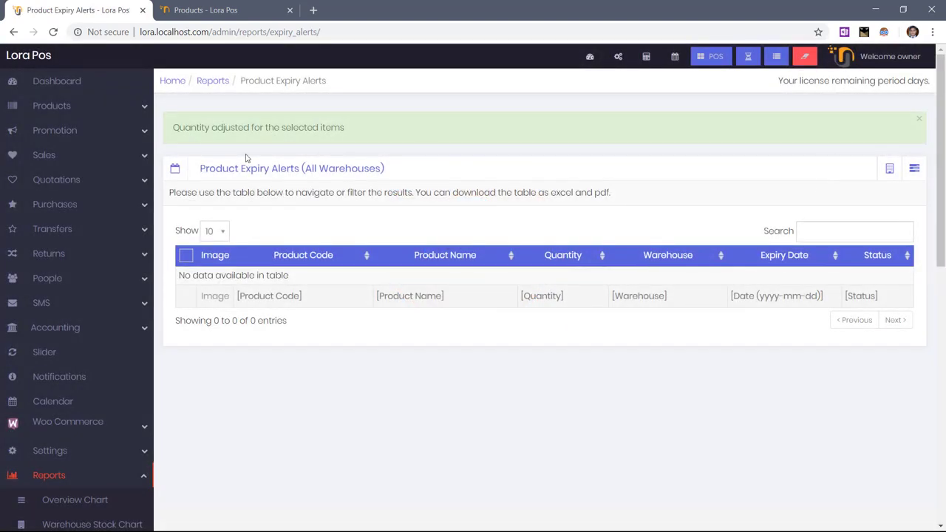
# Reload the product list and check the Trendy shirt's stock quantity following the removal
pyautogui.click(243, 10)
pyautogui.click(54, 32)
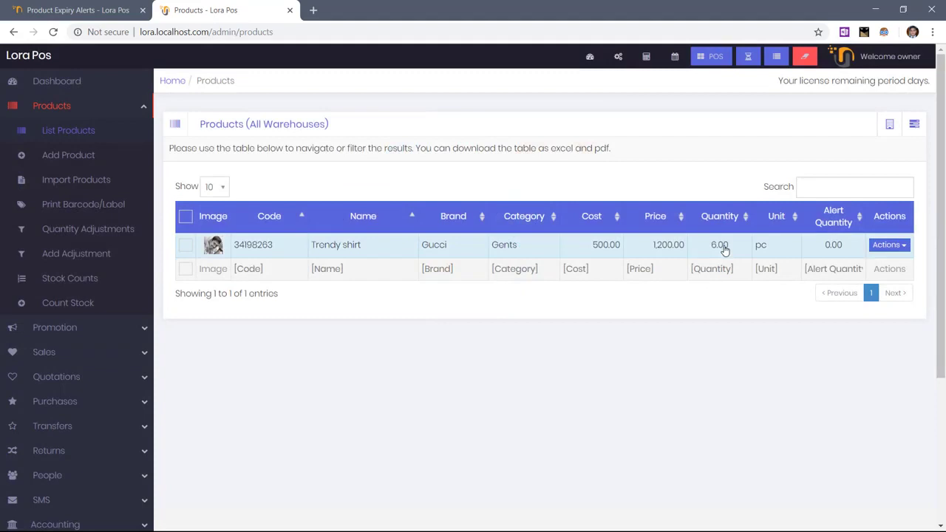
pyautogui.click(143, 109)
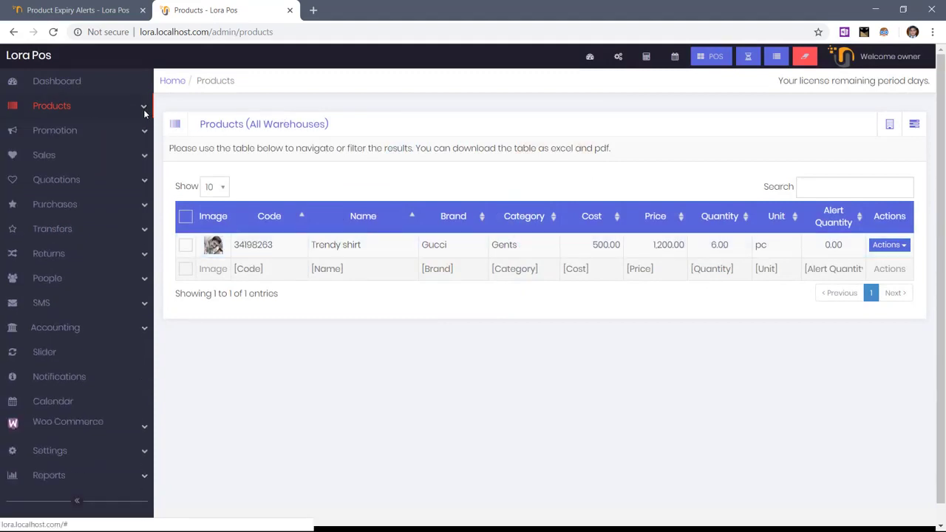